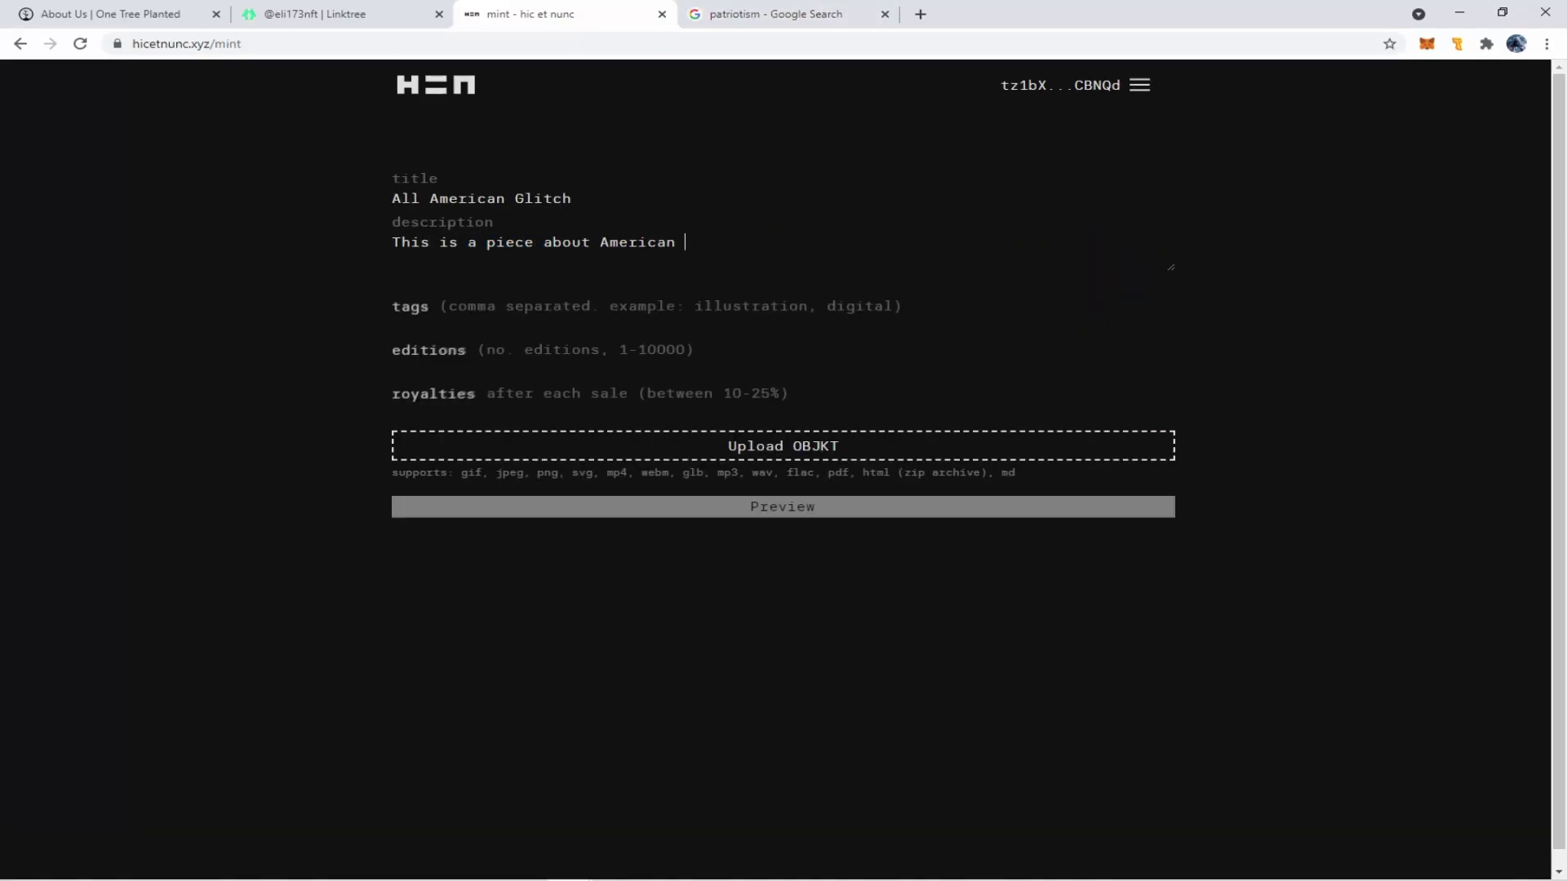
Enter the patriotism description and tags America, Patriot, American Dream, Broken System, Decentralized
type("tism and how we are all prepared to defend our country even if it comes down to donning a gas mask to defend. However the glitch is in society not quite agreeing with the American dream and freedoms we have anymore. Americans are starting to collectively belie")
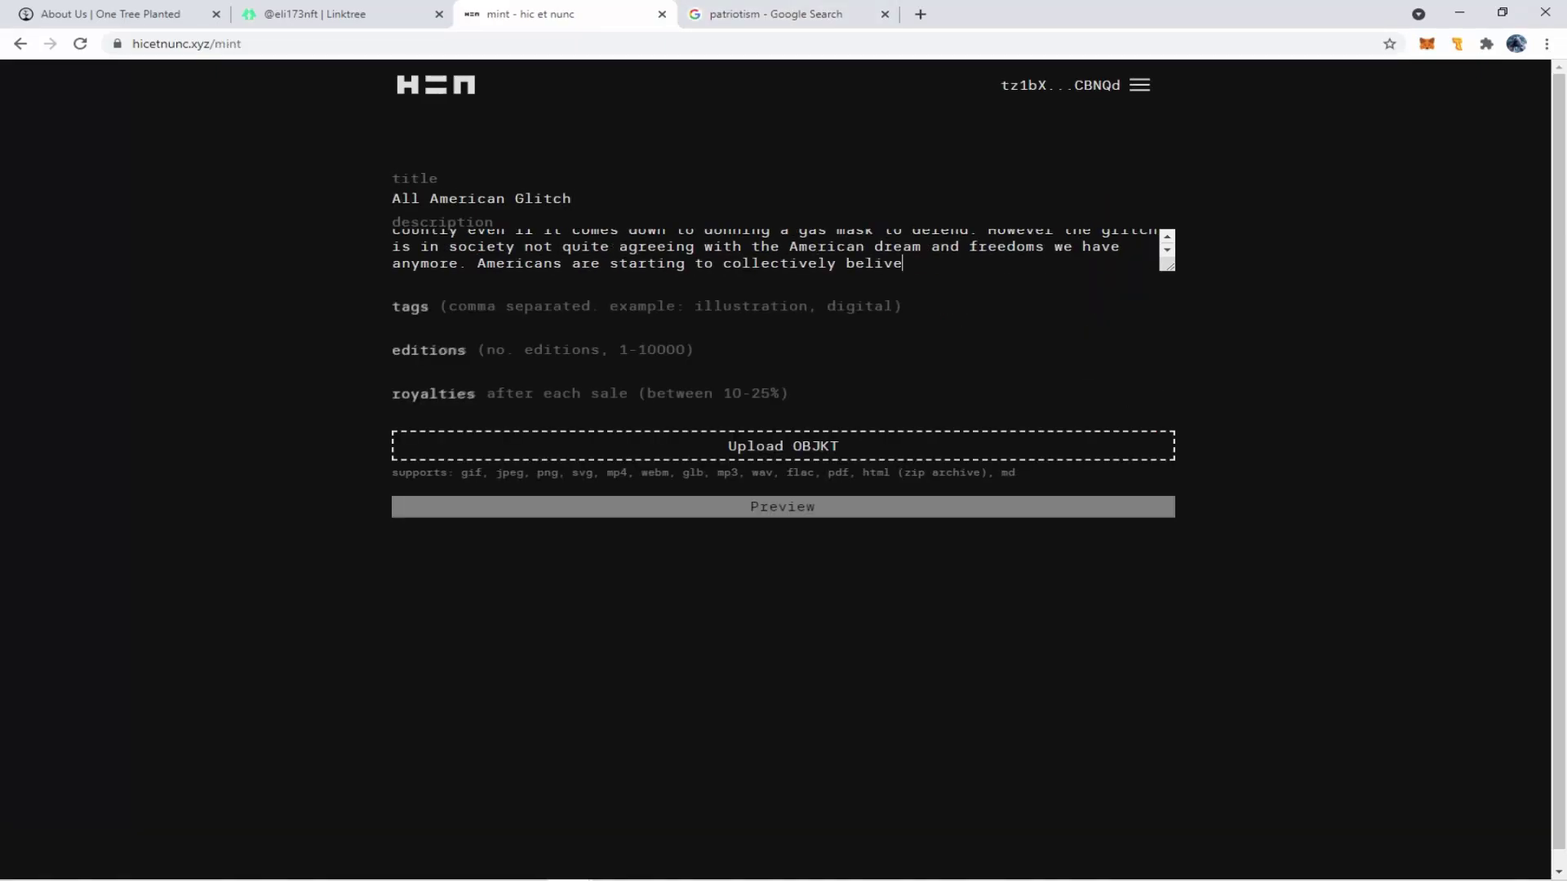
type("ve in the idea of a broken system")
key("Tab")
type("America, Patriot, American Dream, Broken System, Decentralized")
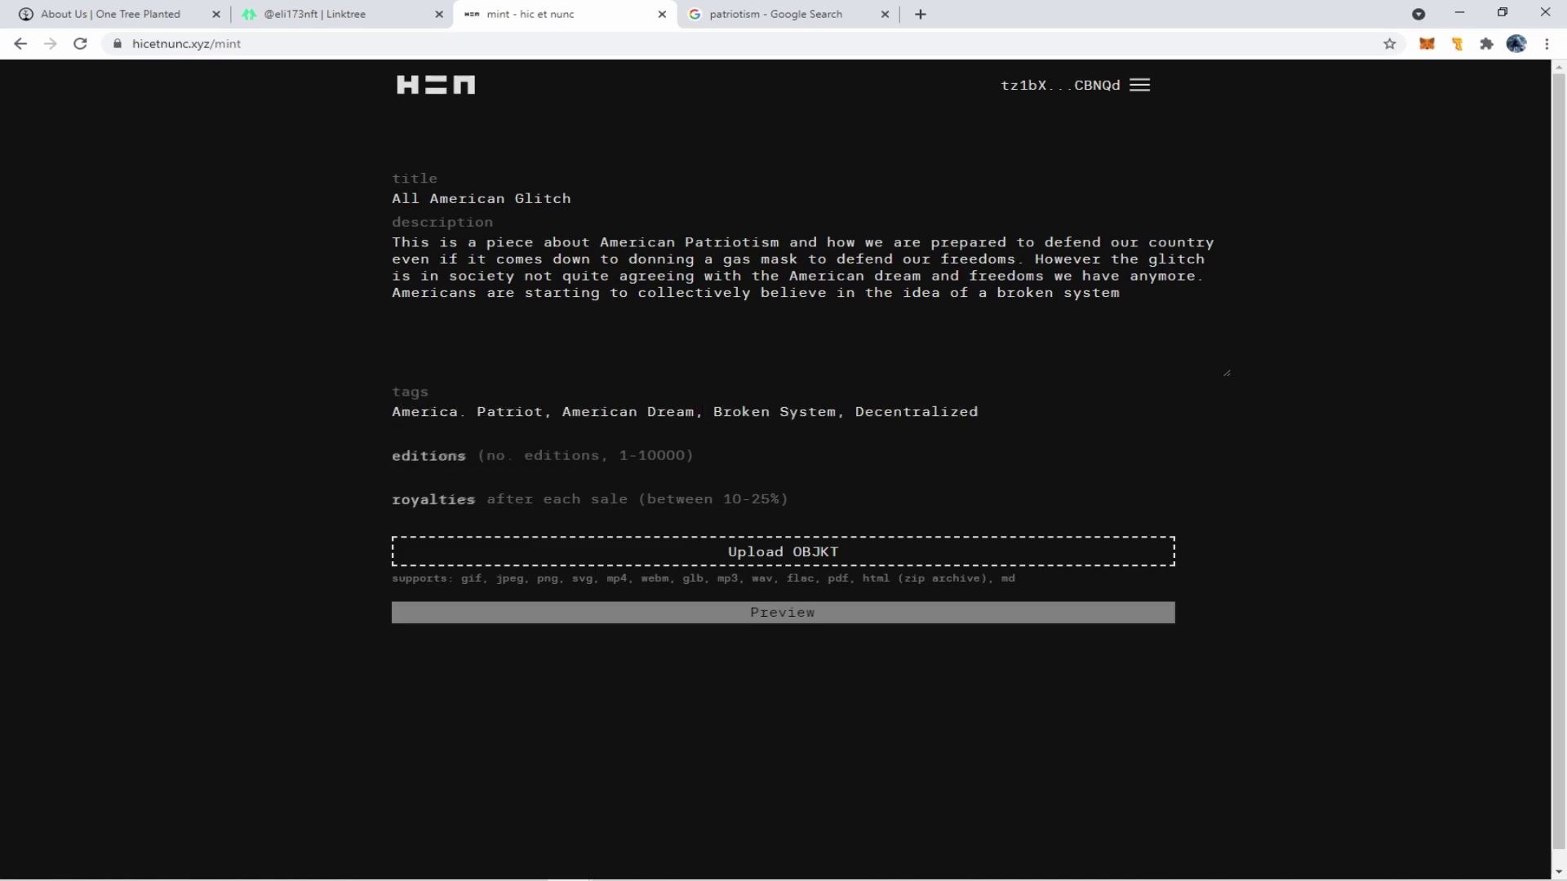
key("Tab")
Set 25 editions and 25% royalties, then preview the piece
type("25")
key("Tab")
type("15")
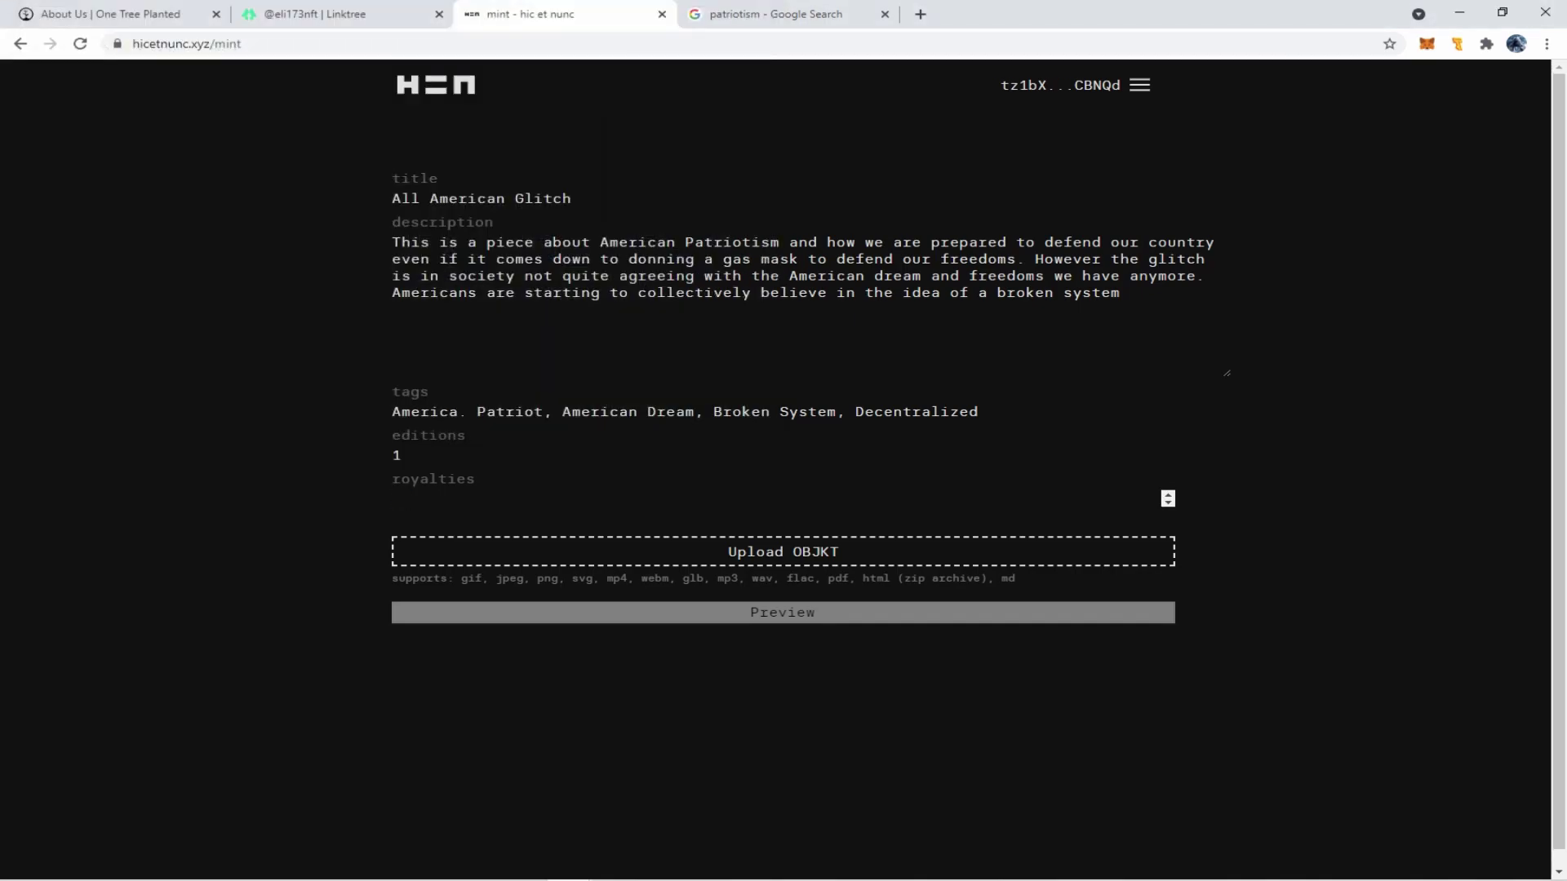
type("10")
key("shift+Tab")
type("25")
key("Tab")
type("25")
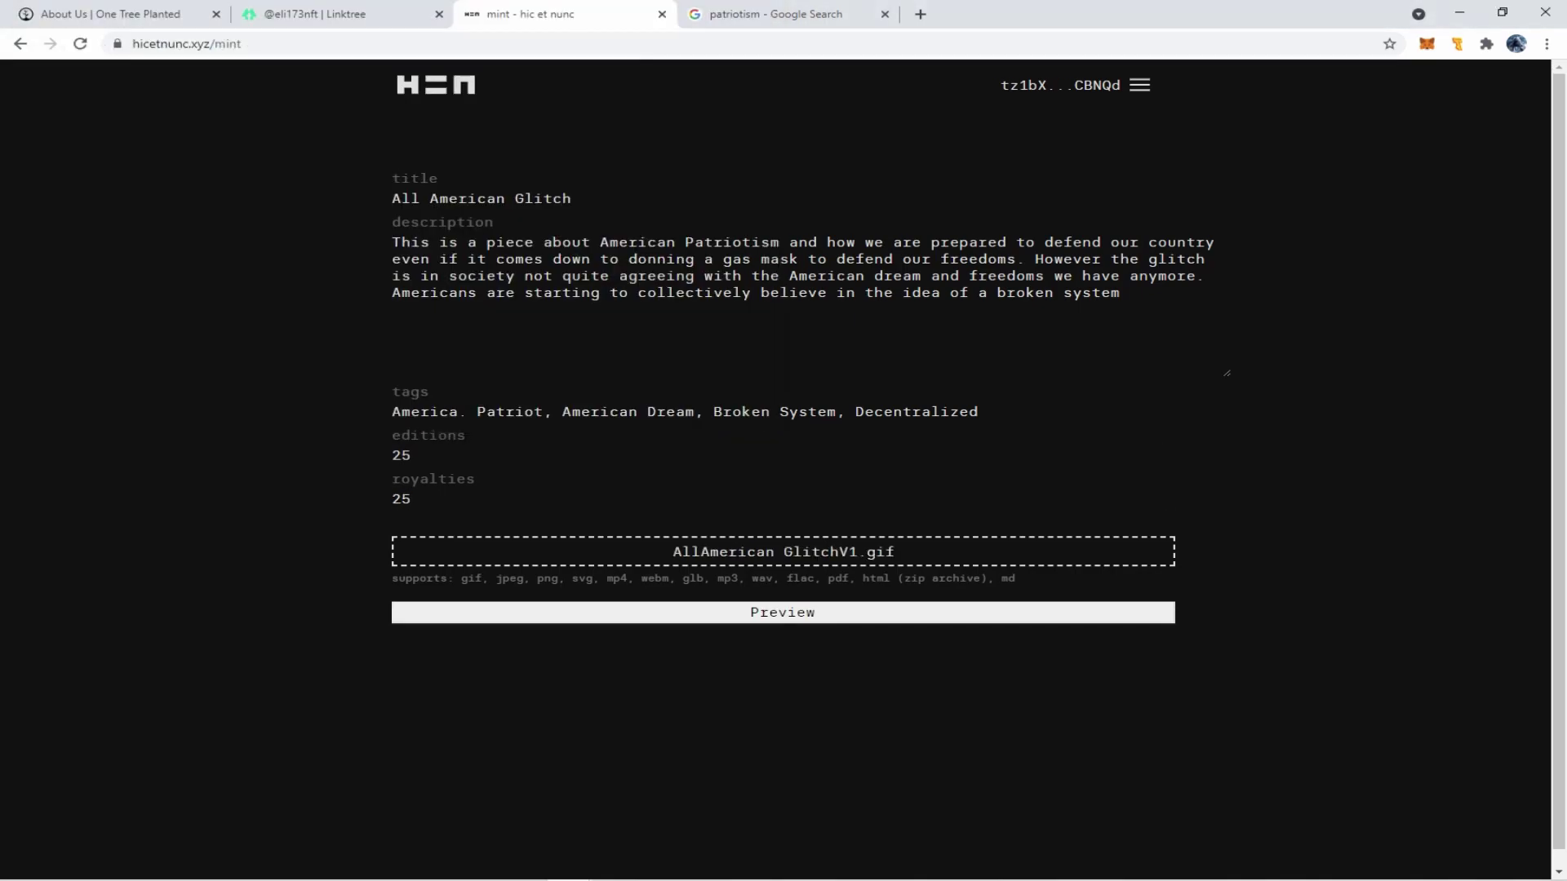
key("Return")
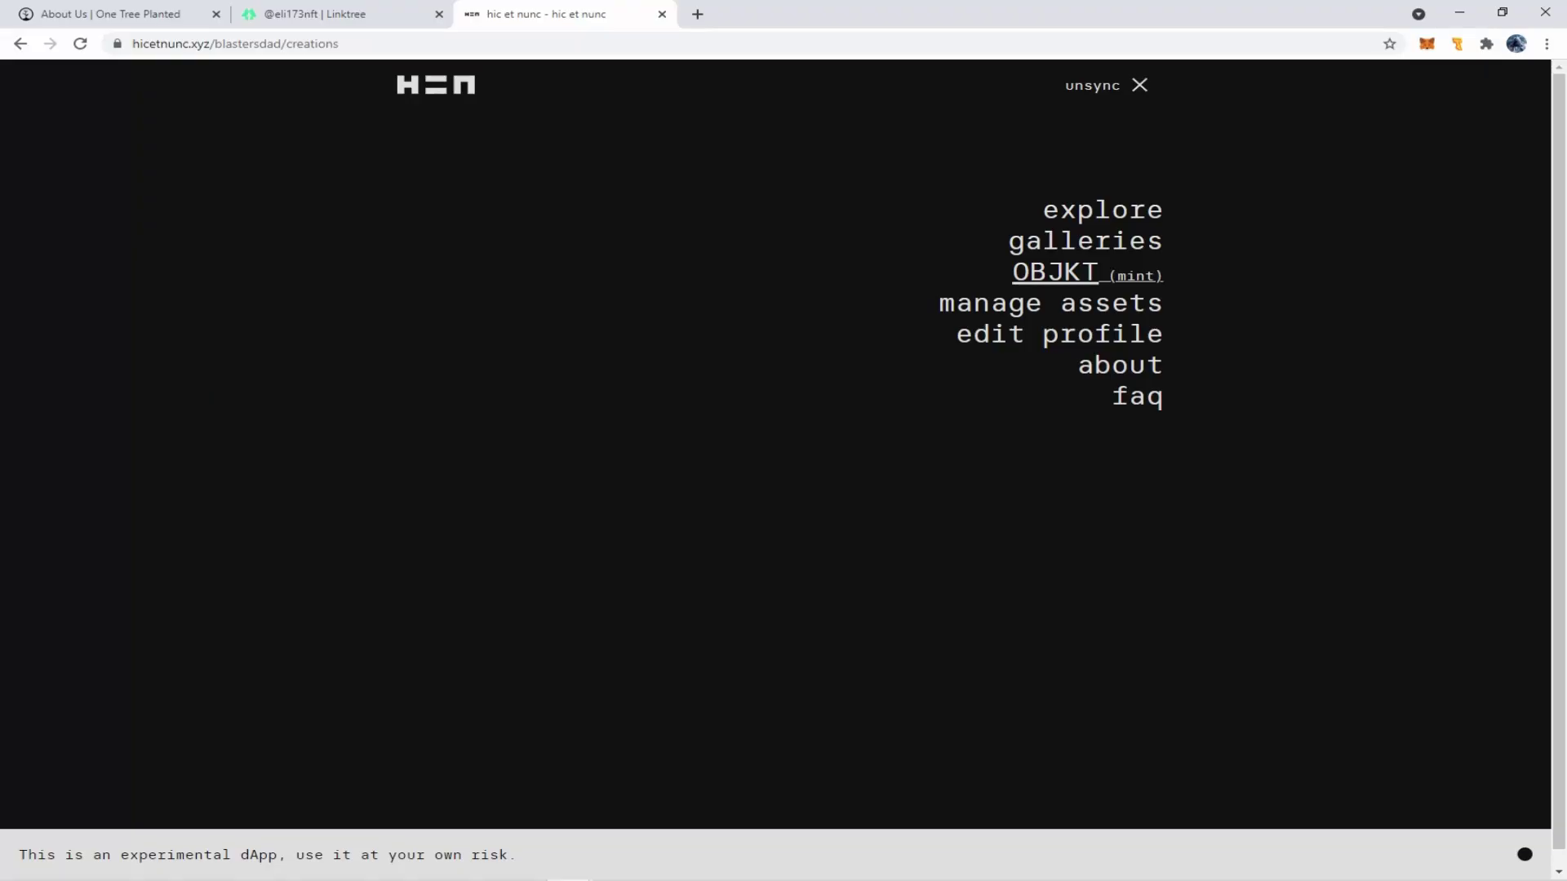
On the OBJKT mint form, title the piece 'All American Glitch' and start the description with 'This'
left_click(1054, 272)
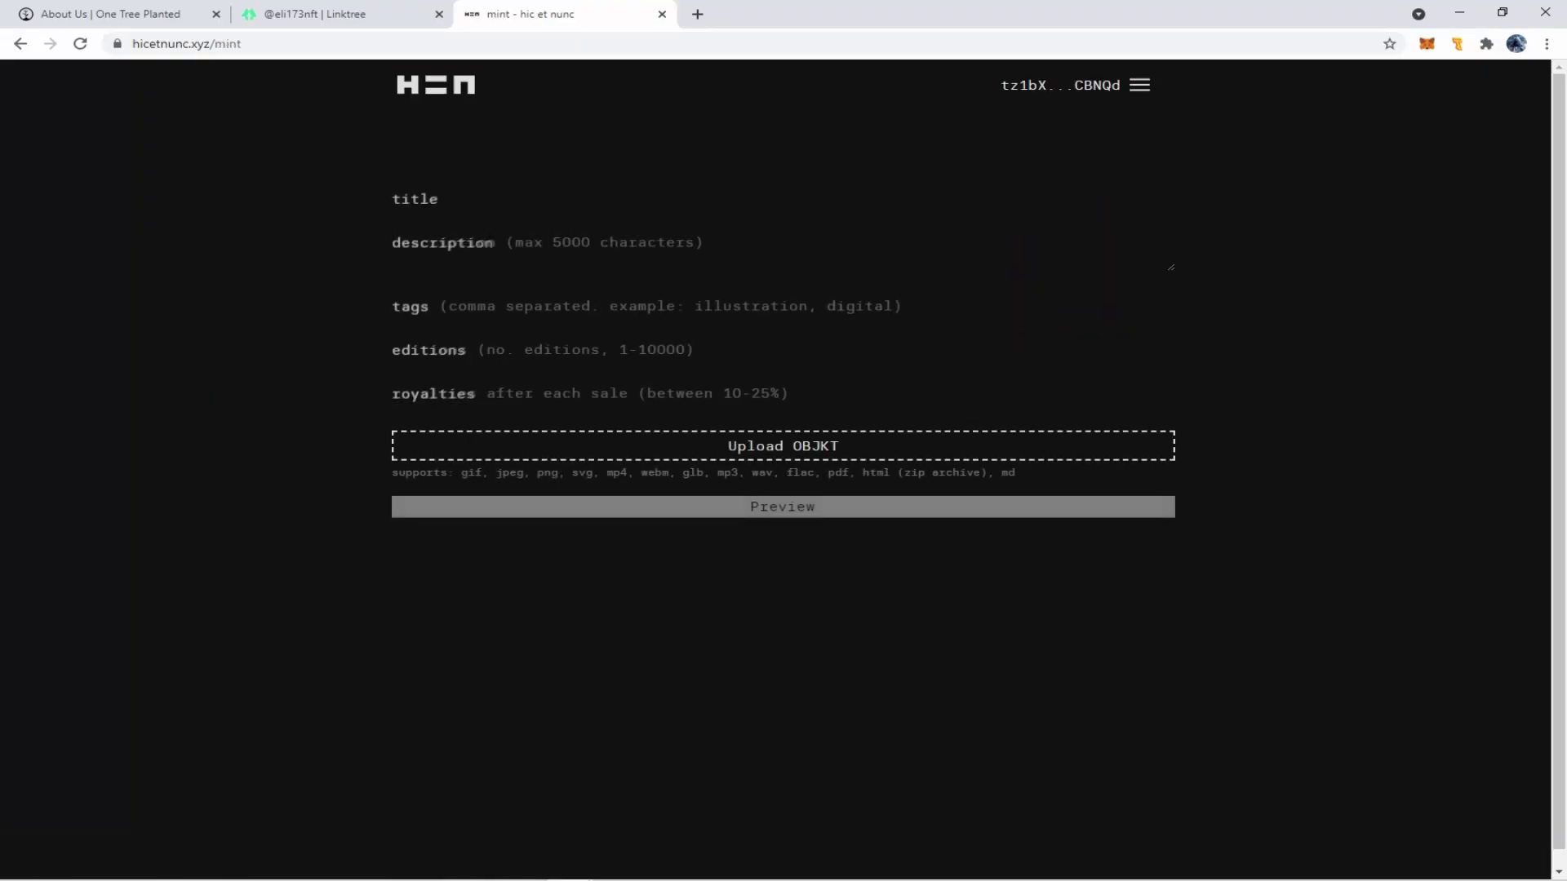
left_click(416, 198)
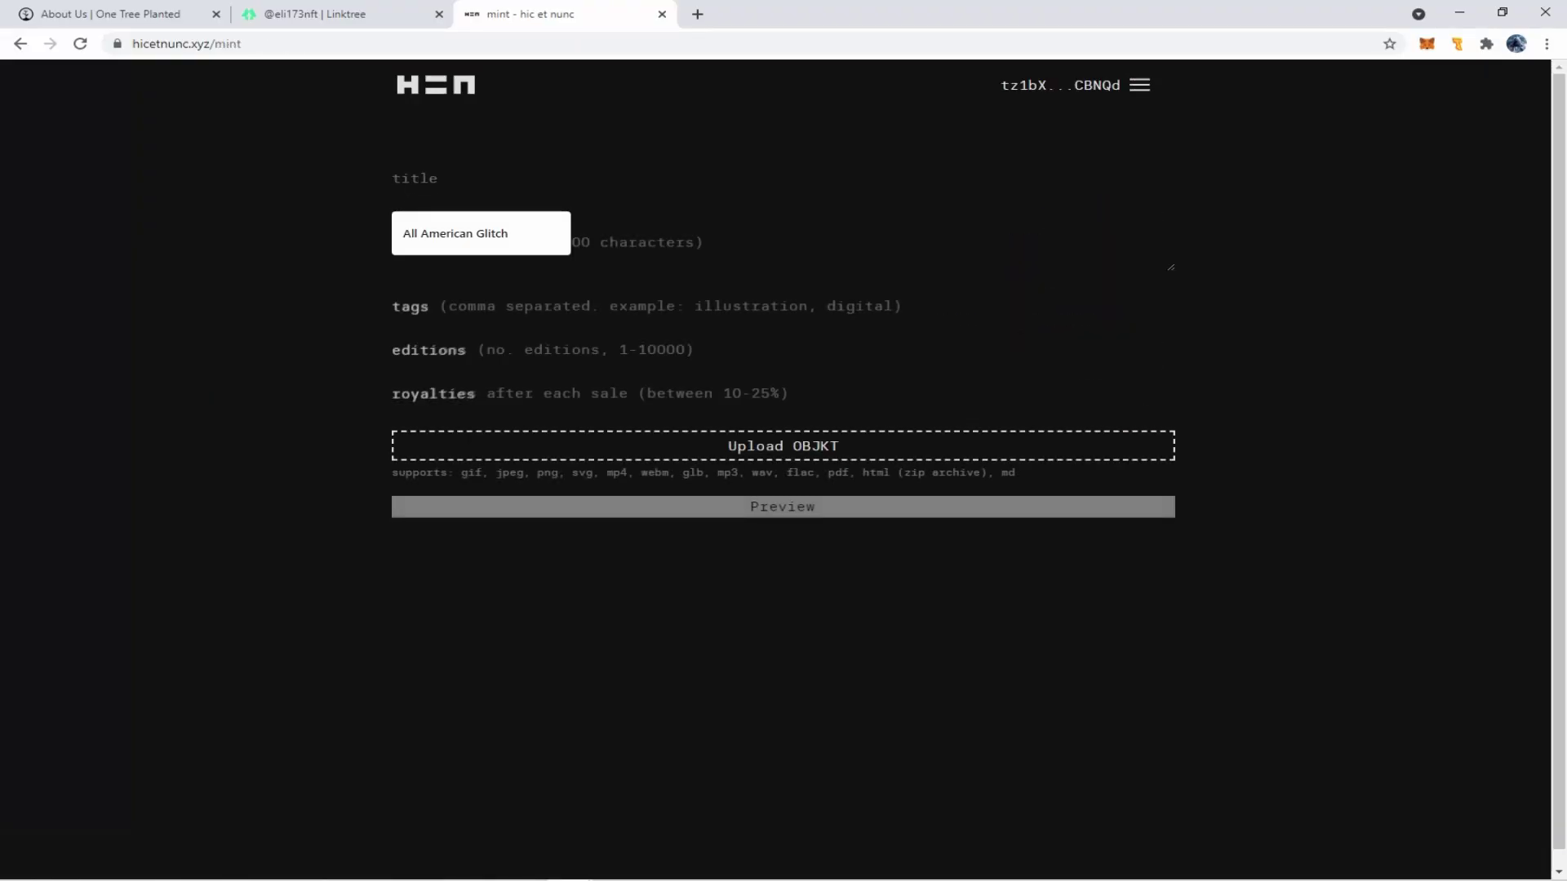
type("All American Glitch")
key("Tab")
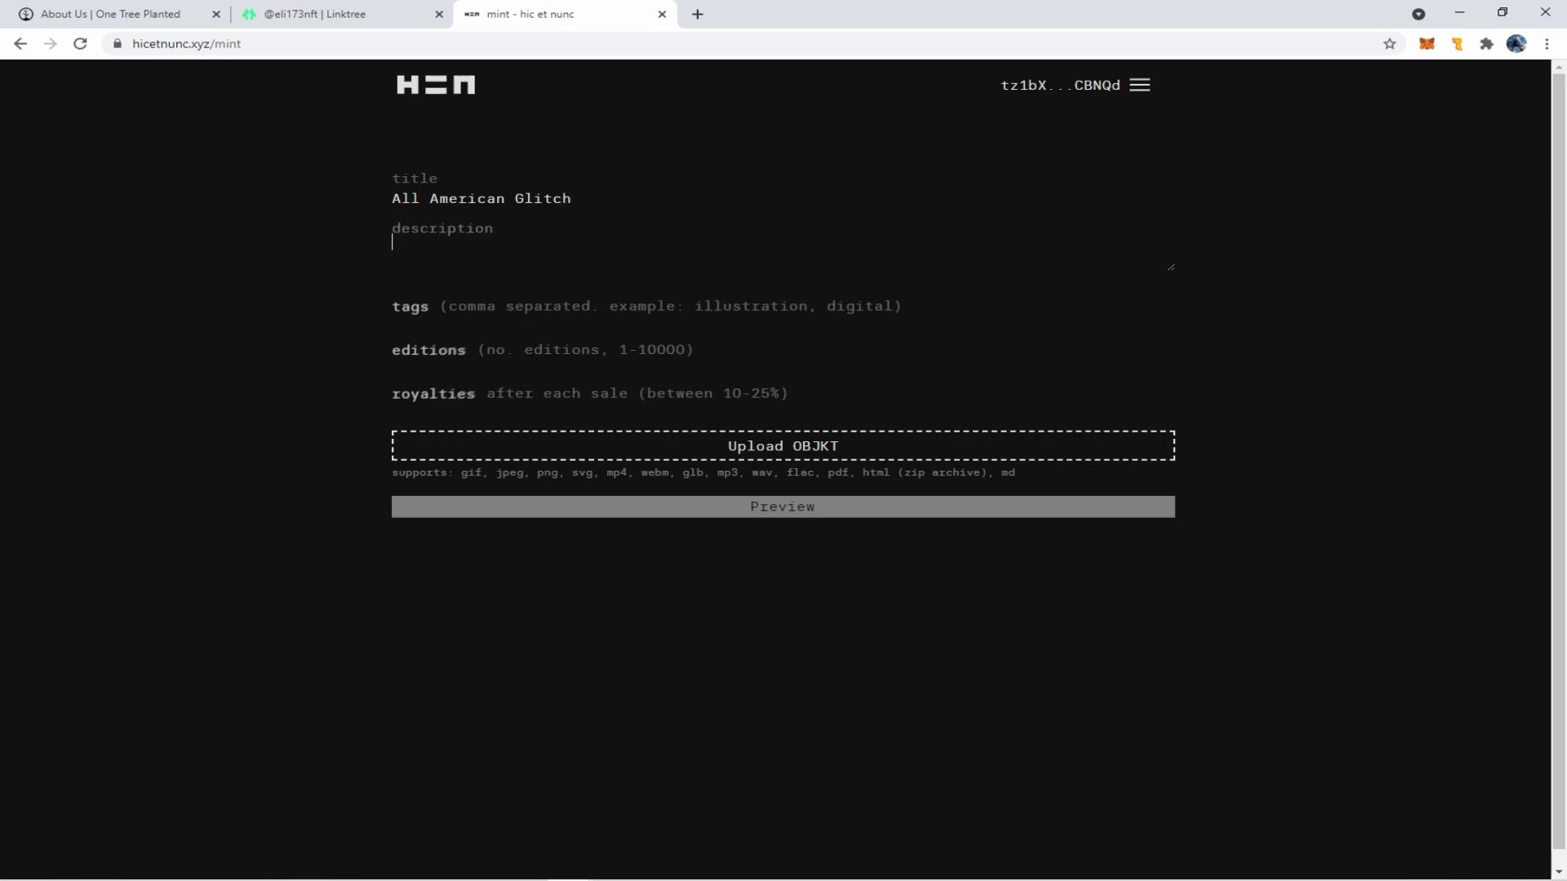
type("This")
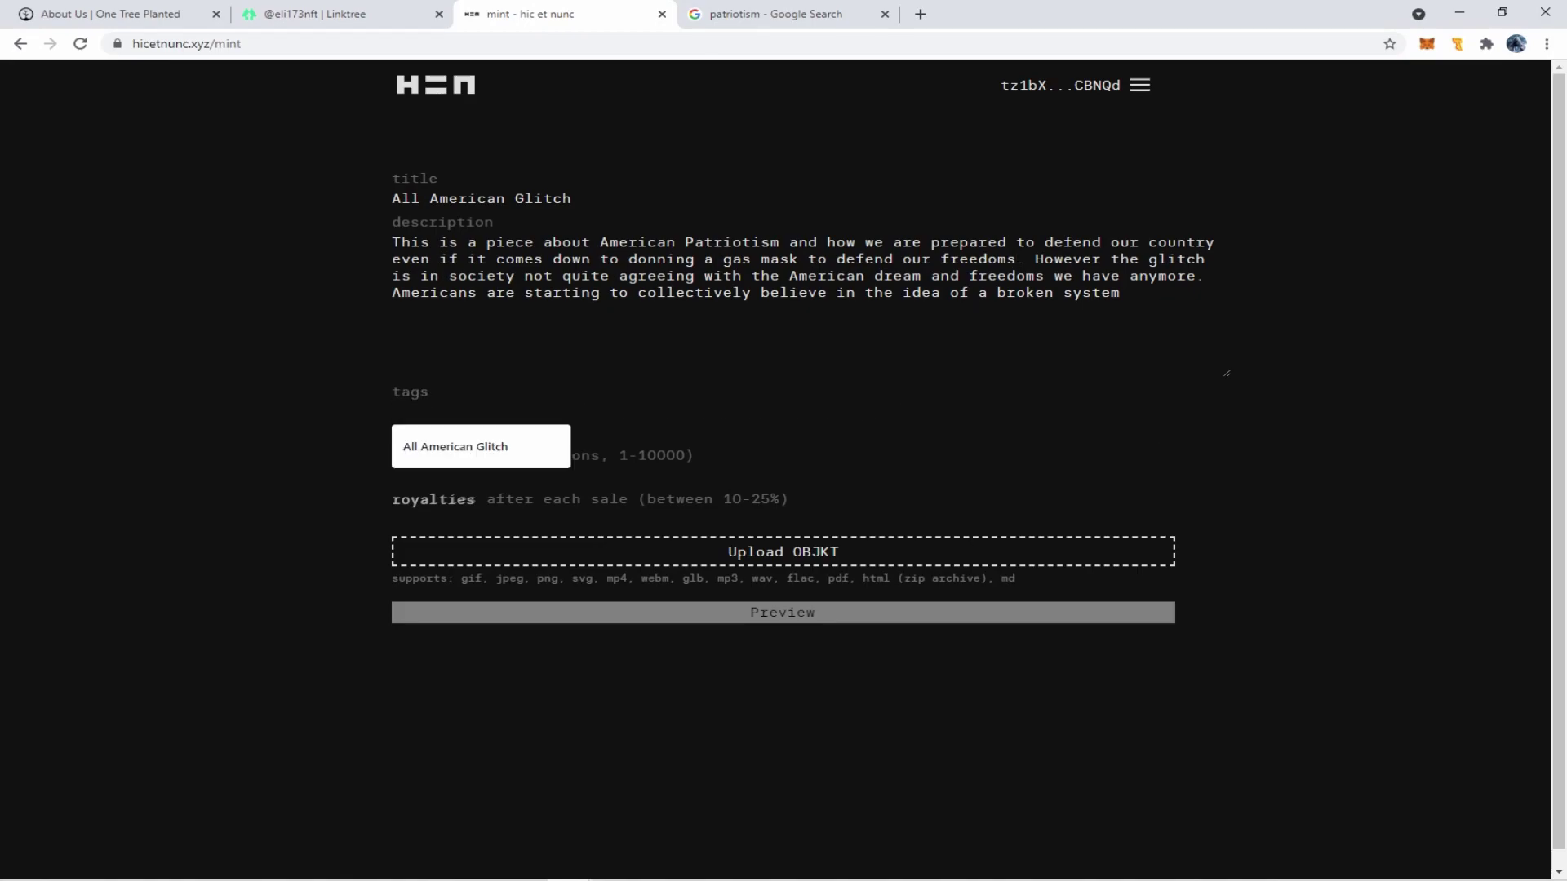
Enter the tags America, Patriot, American Dream, Broken System, Decentralized
type("America")
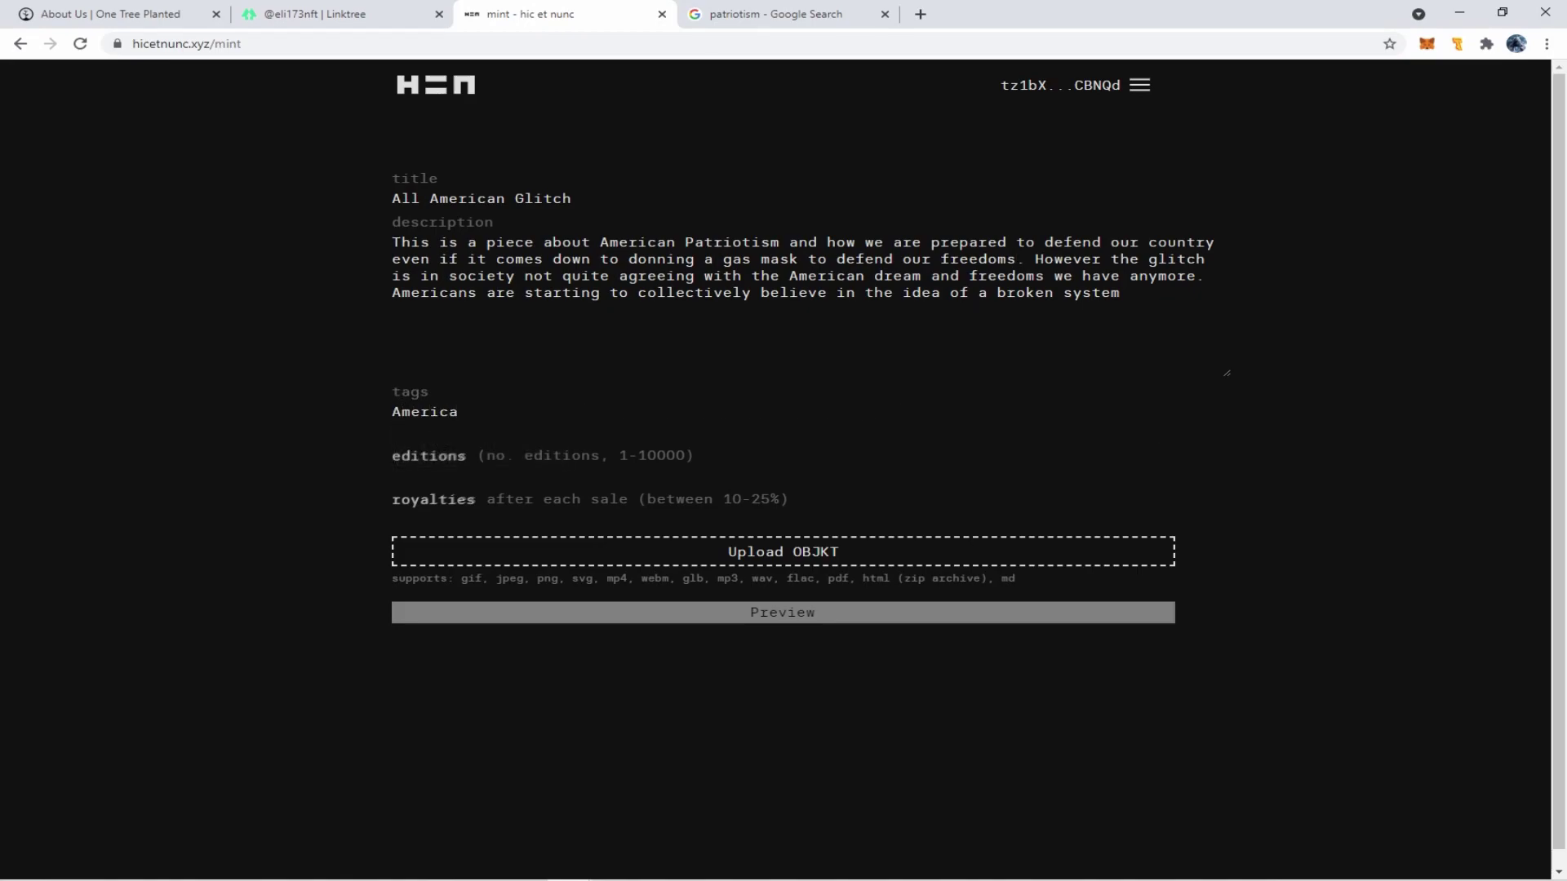
type(", Patriot, America Dr")
key("BackSpace")
key("BackSpace")
type("n Dream, Bro")
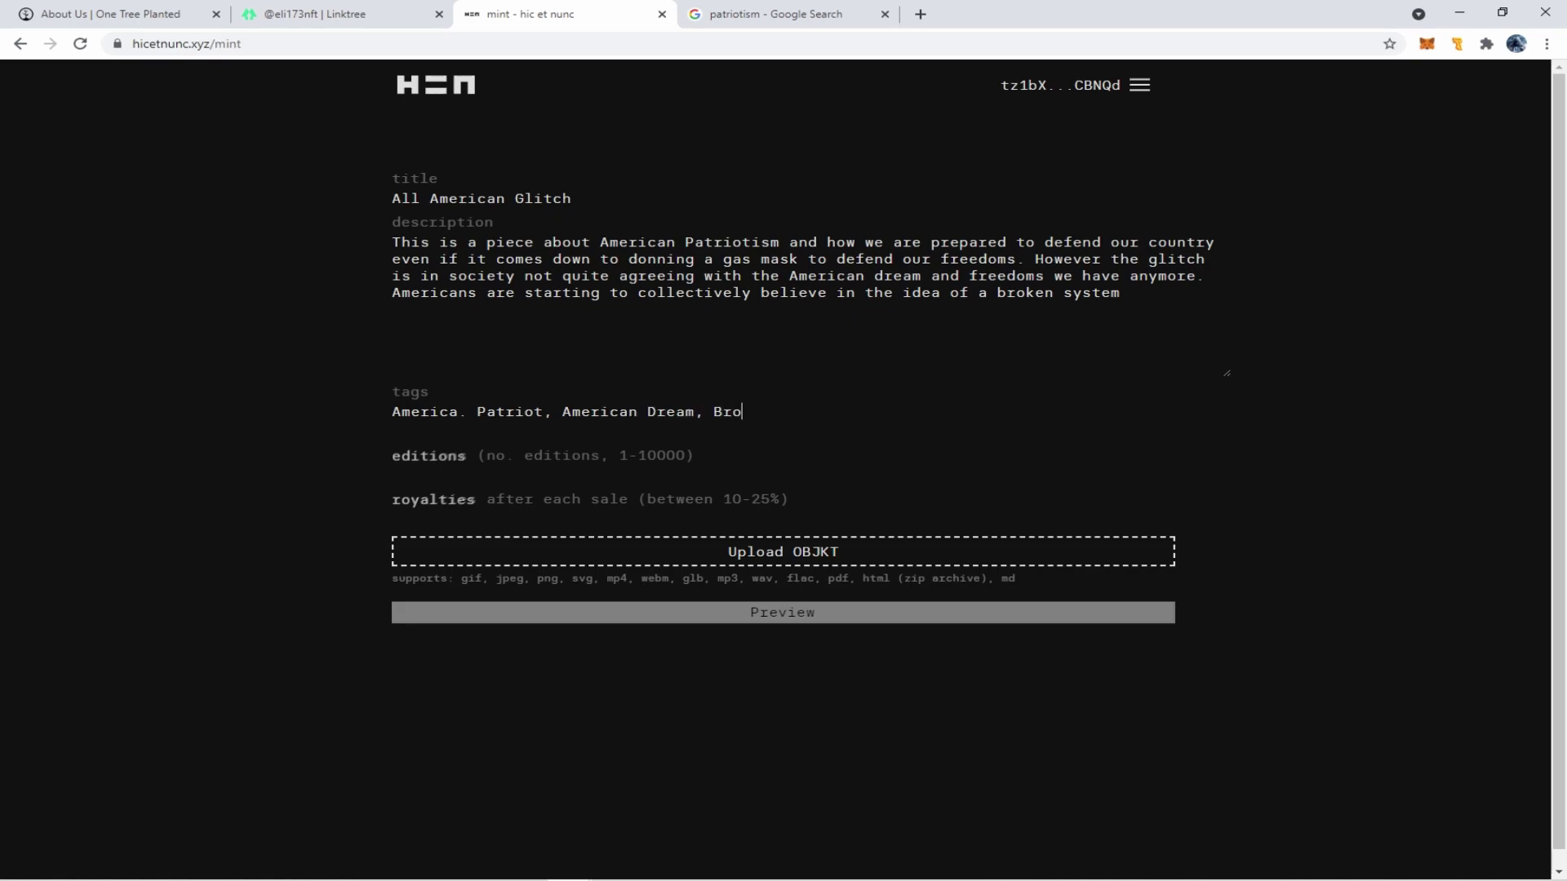
type("ken System  Decentral")
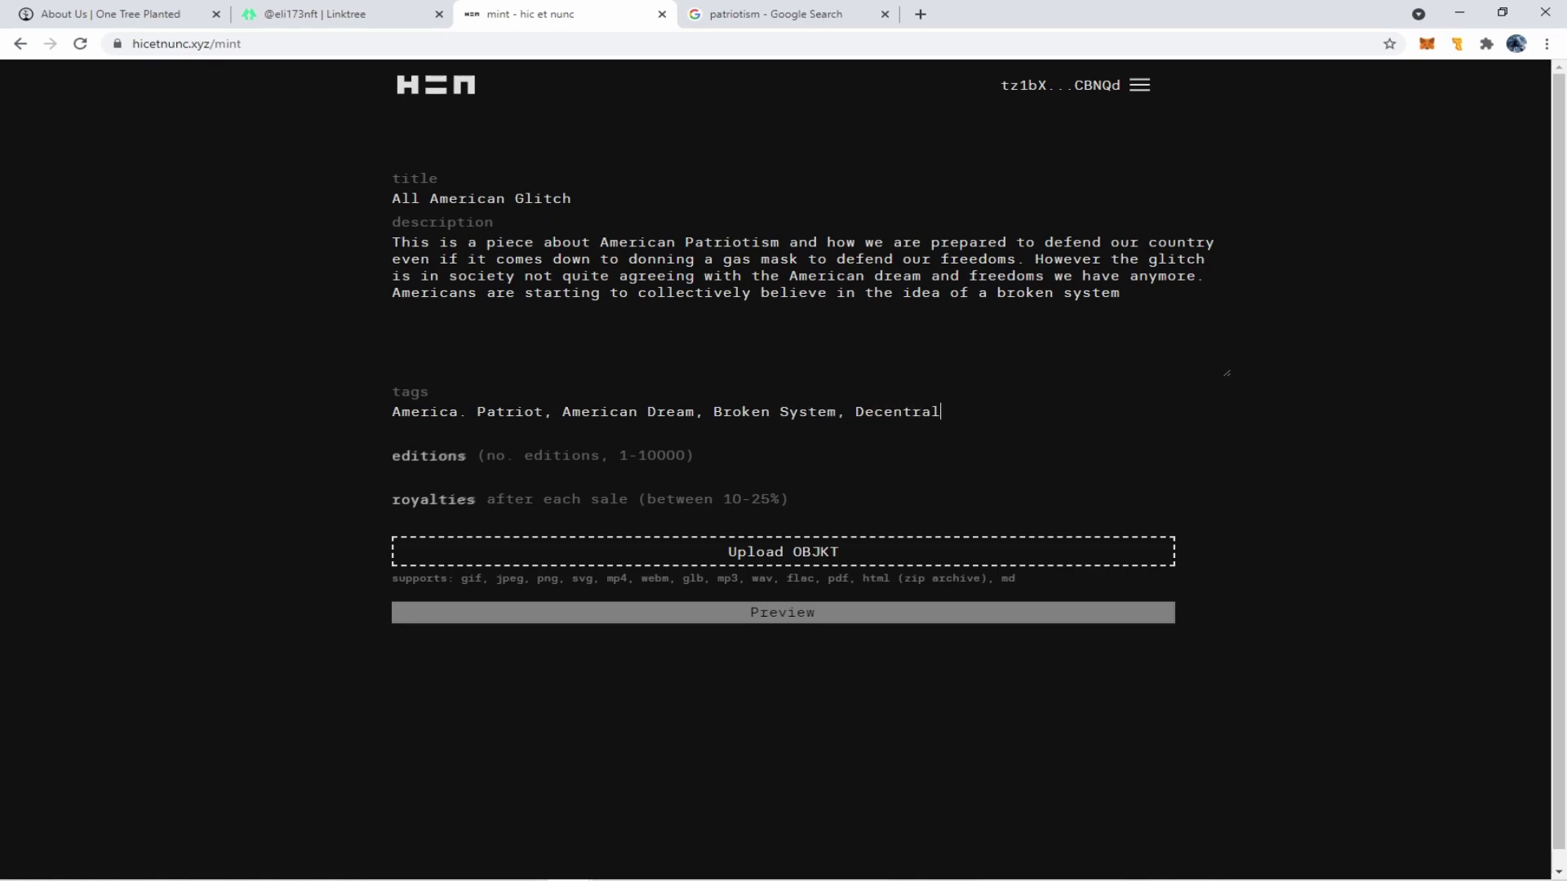
type("ized")
Set editions to 25 and royalties to 25%
key("Tab")
type("25")
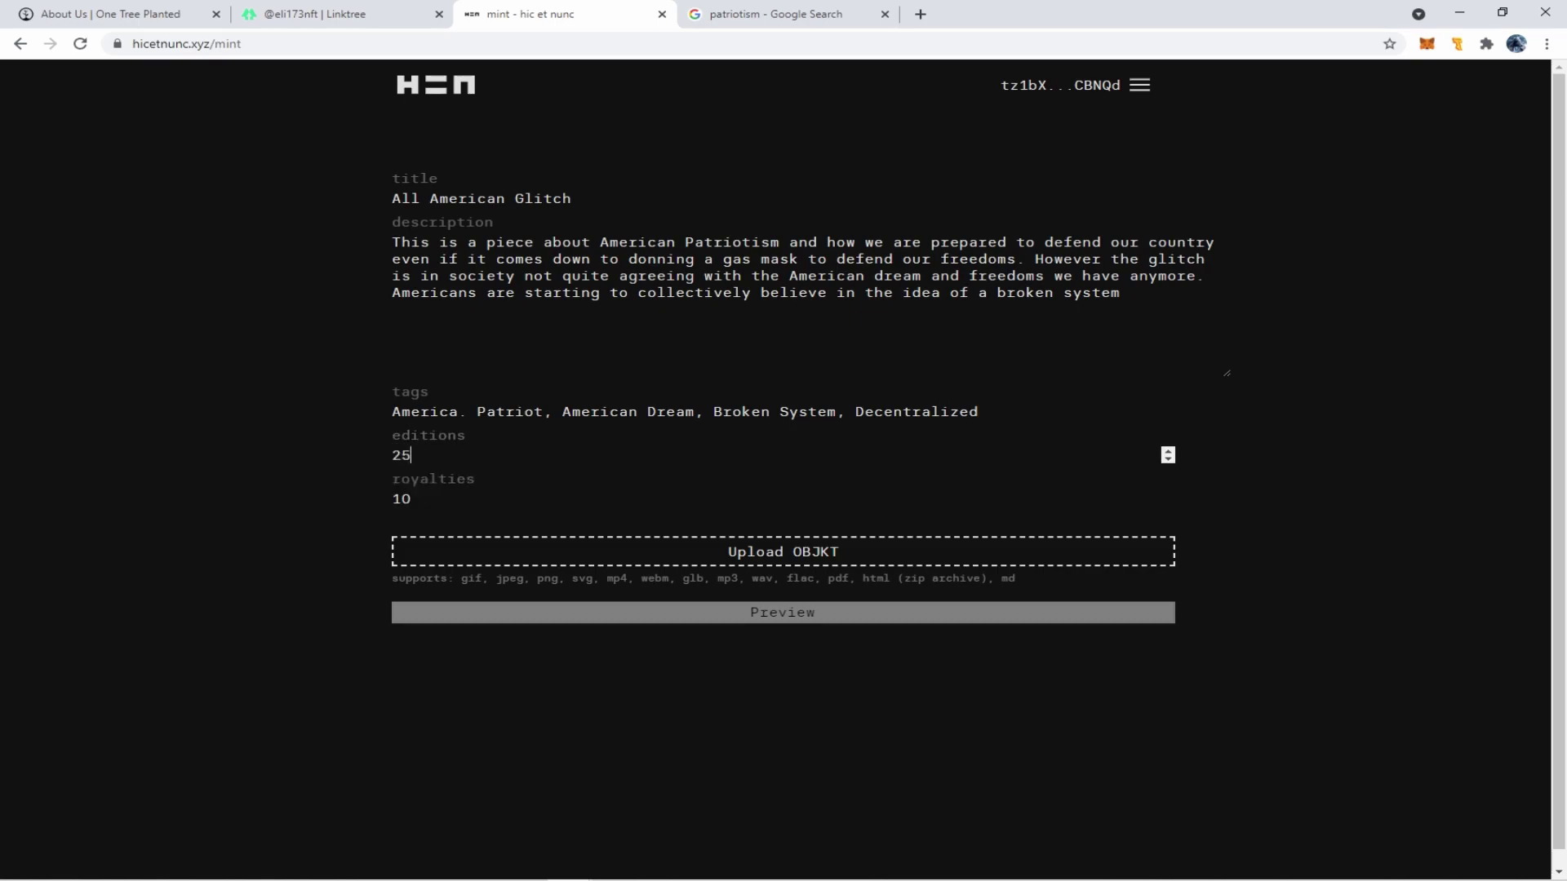
key("Tab")
key("ctrl+a")
type("25")
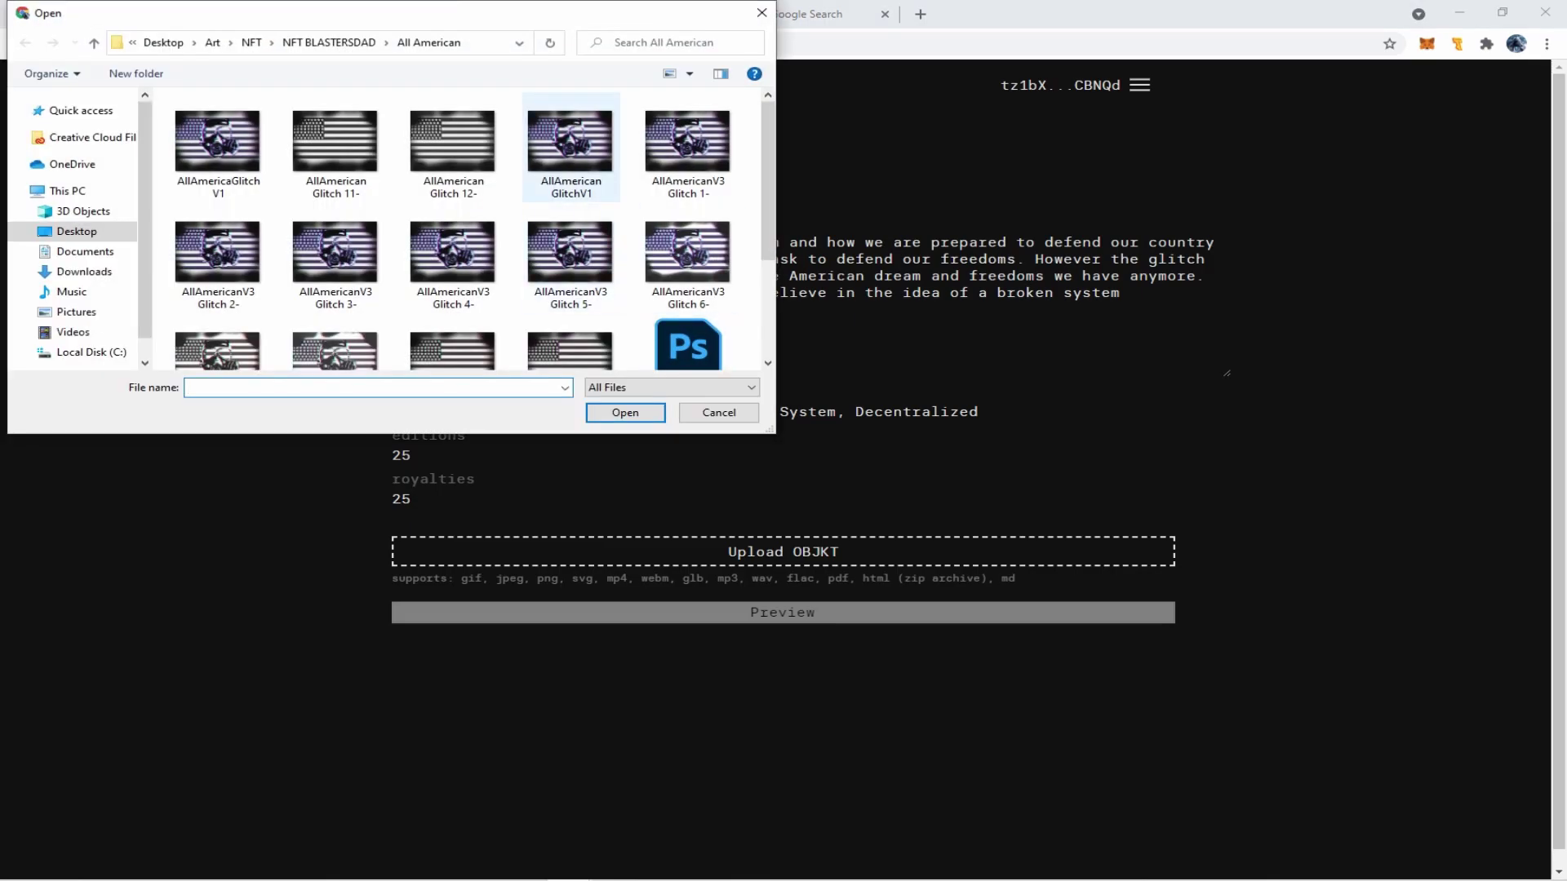
Upload AllAmerican GlitchV1.gif, preview the glitch flag piece and scroll down to the mint button
left_click(571, 145)
key("Return")
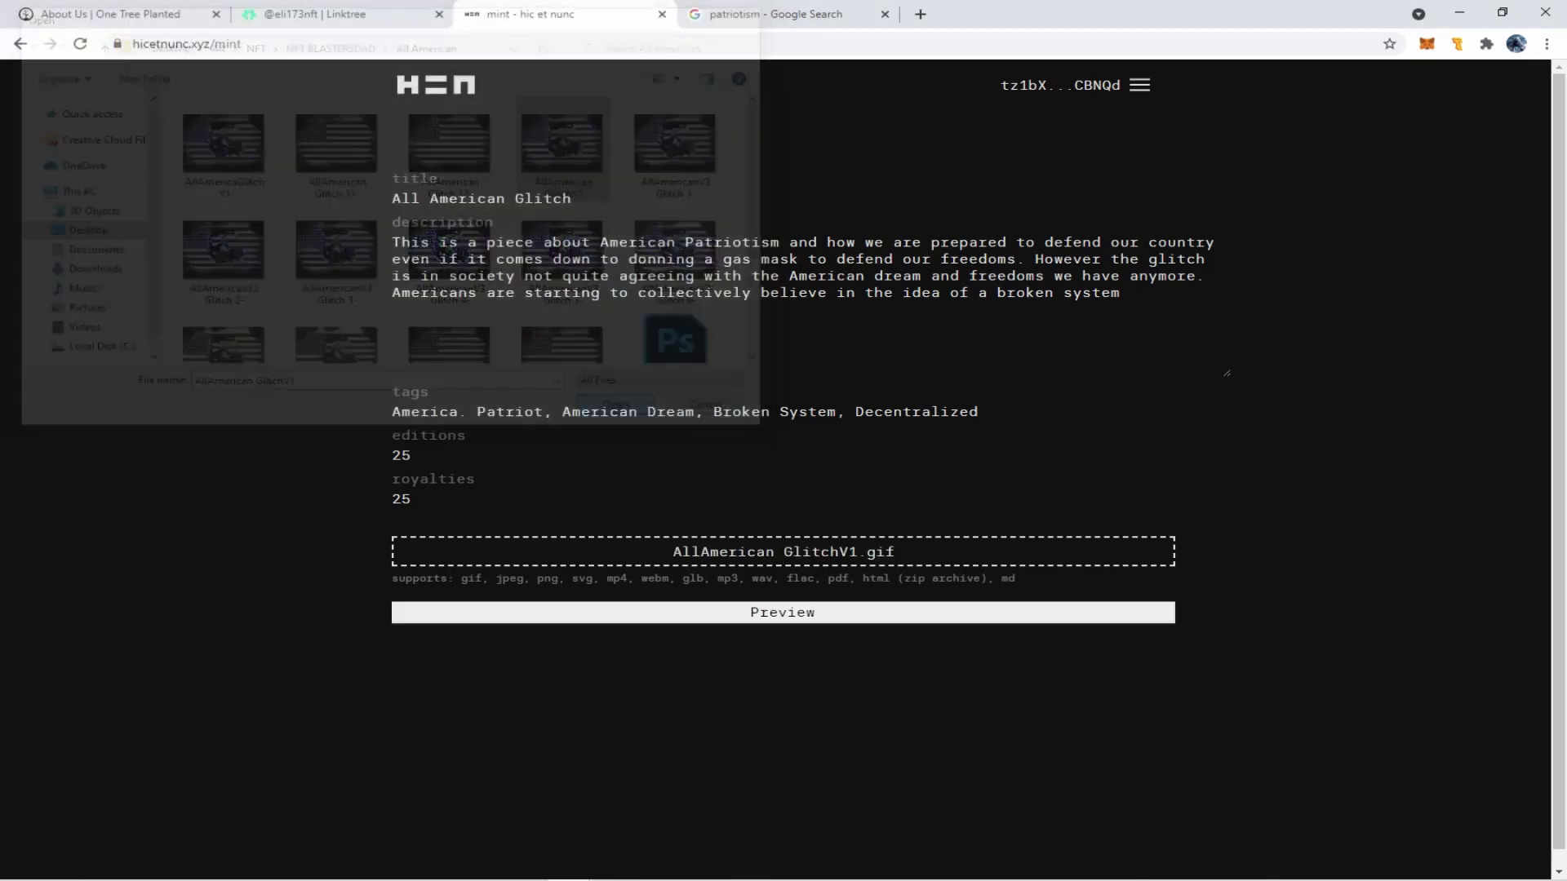
left_click(782, 611)
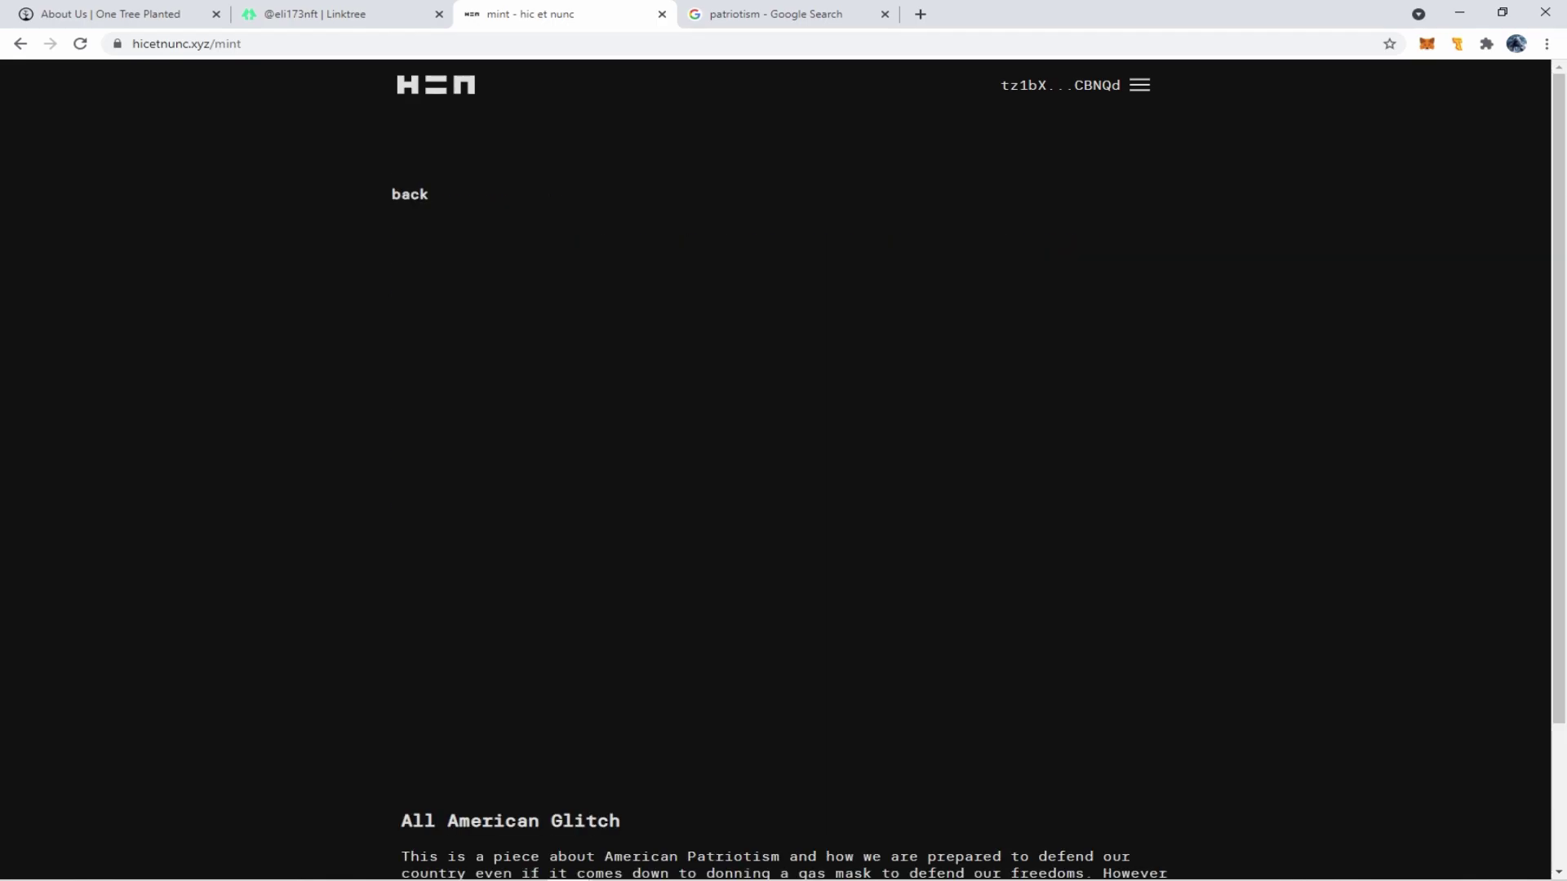
scroll(783, 489, "down", 2)
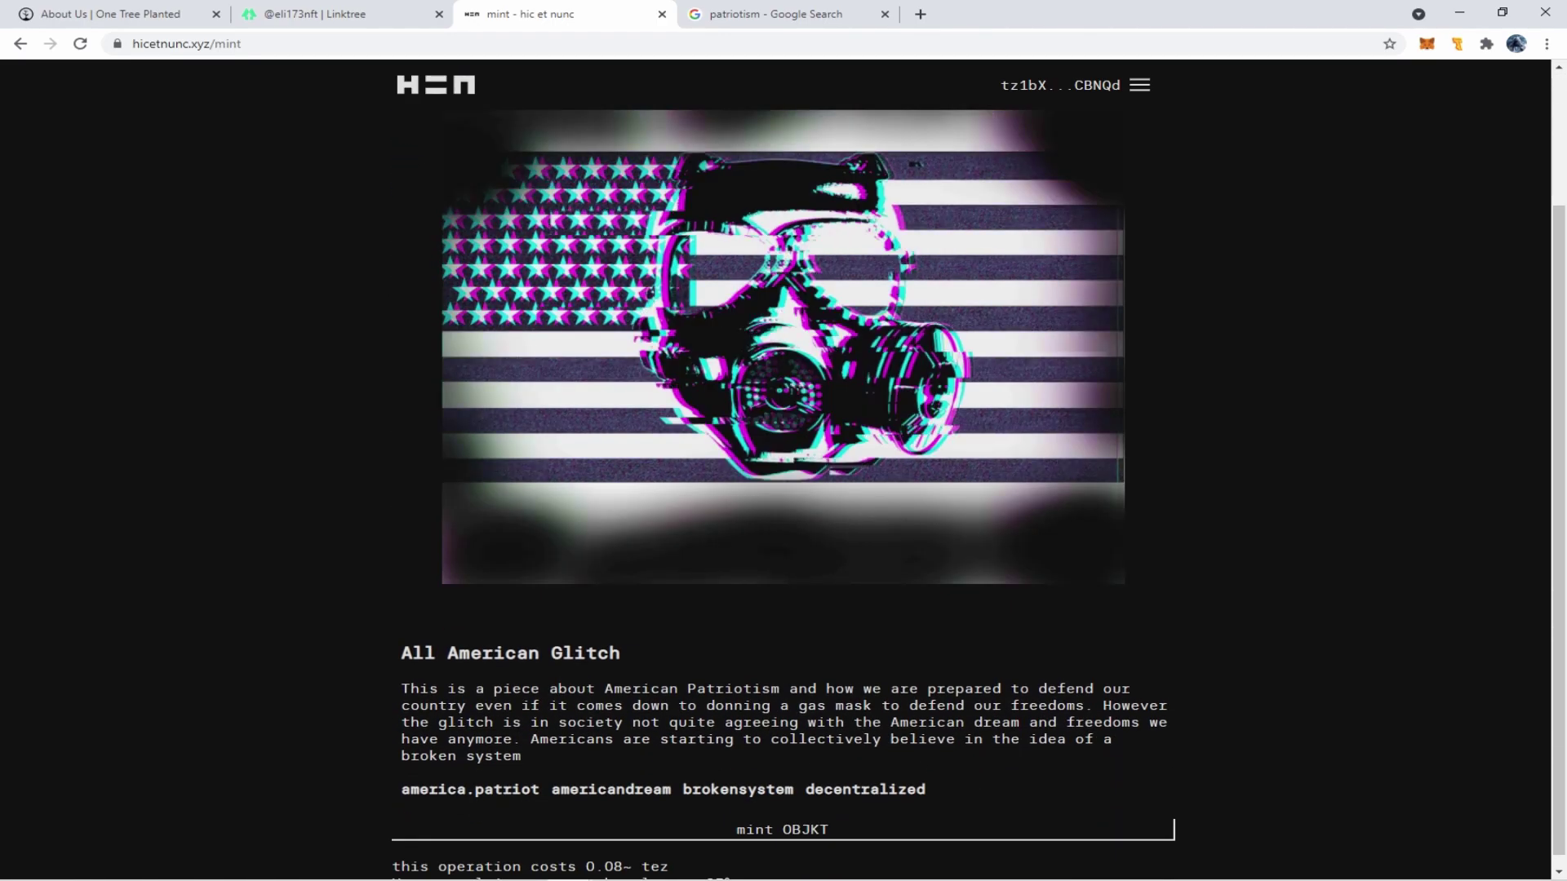
scroll(782, 490, "down", 1)
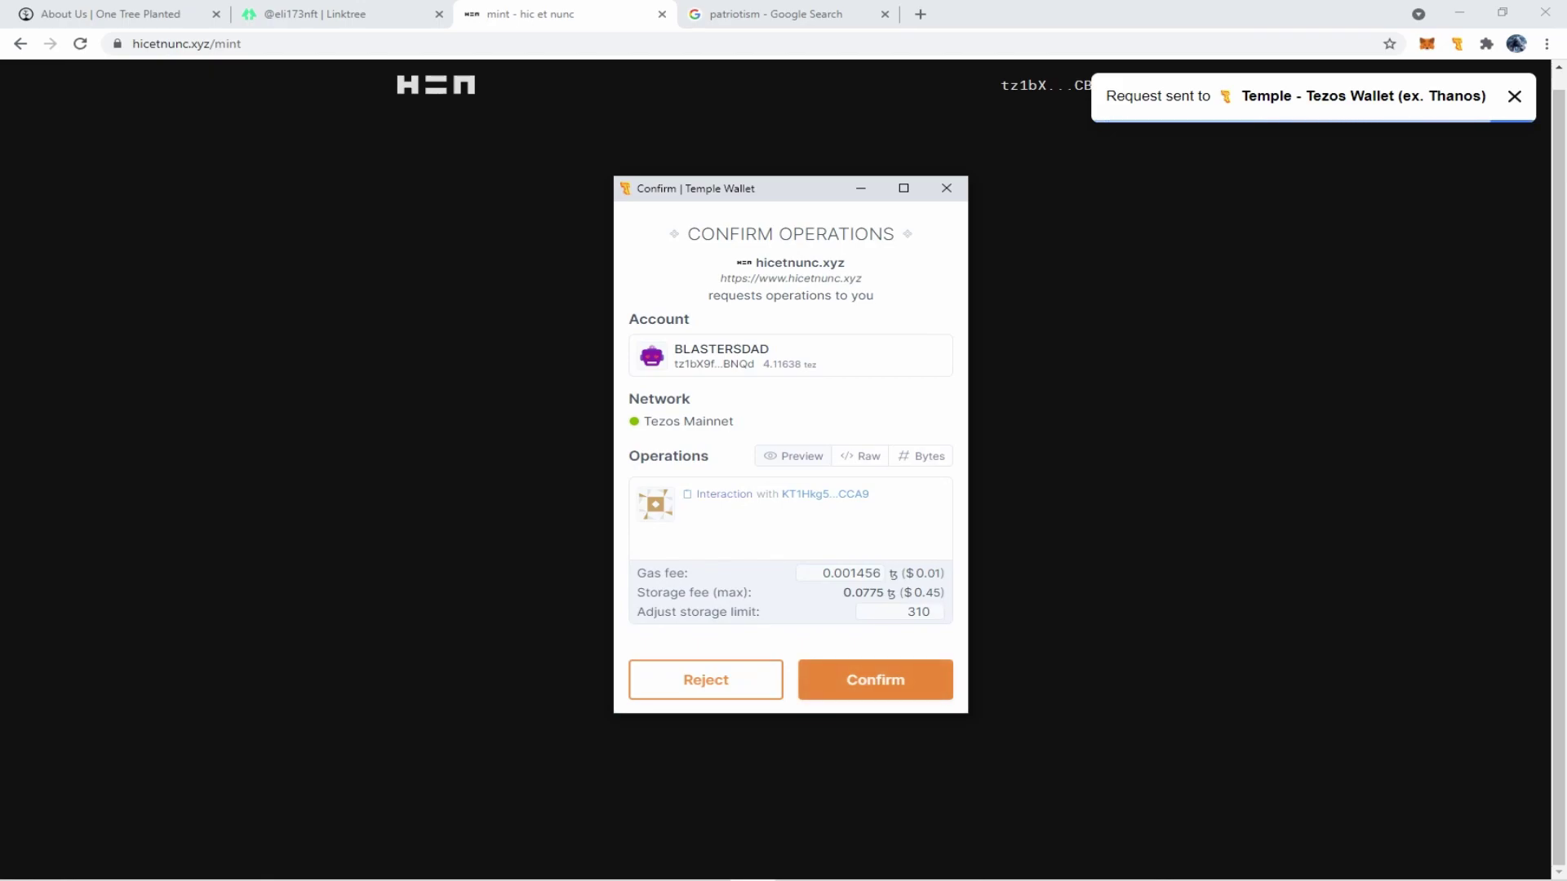
Confirm the mint operation in the Temple Wallet popup
left_click(874, 680)
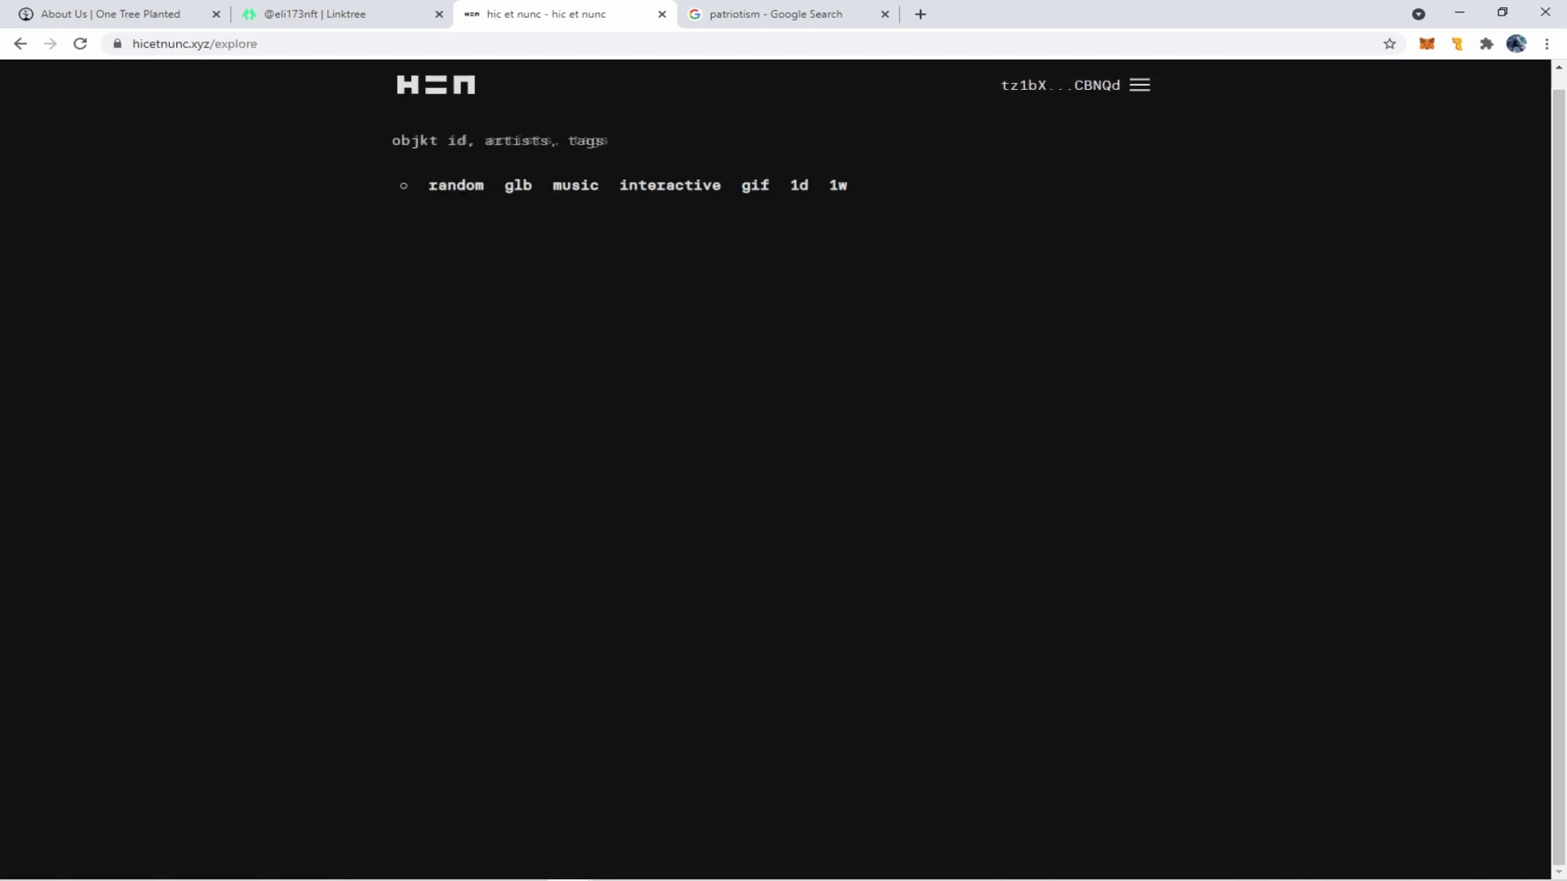
Go to the manage assets page and show the profile's collected artworks
left_click(1139, 85)
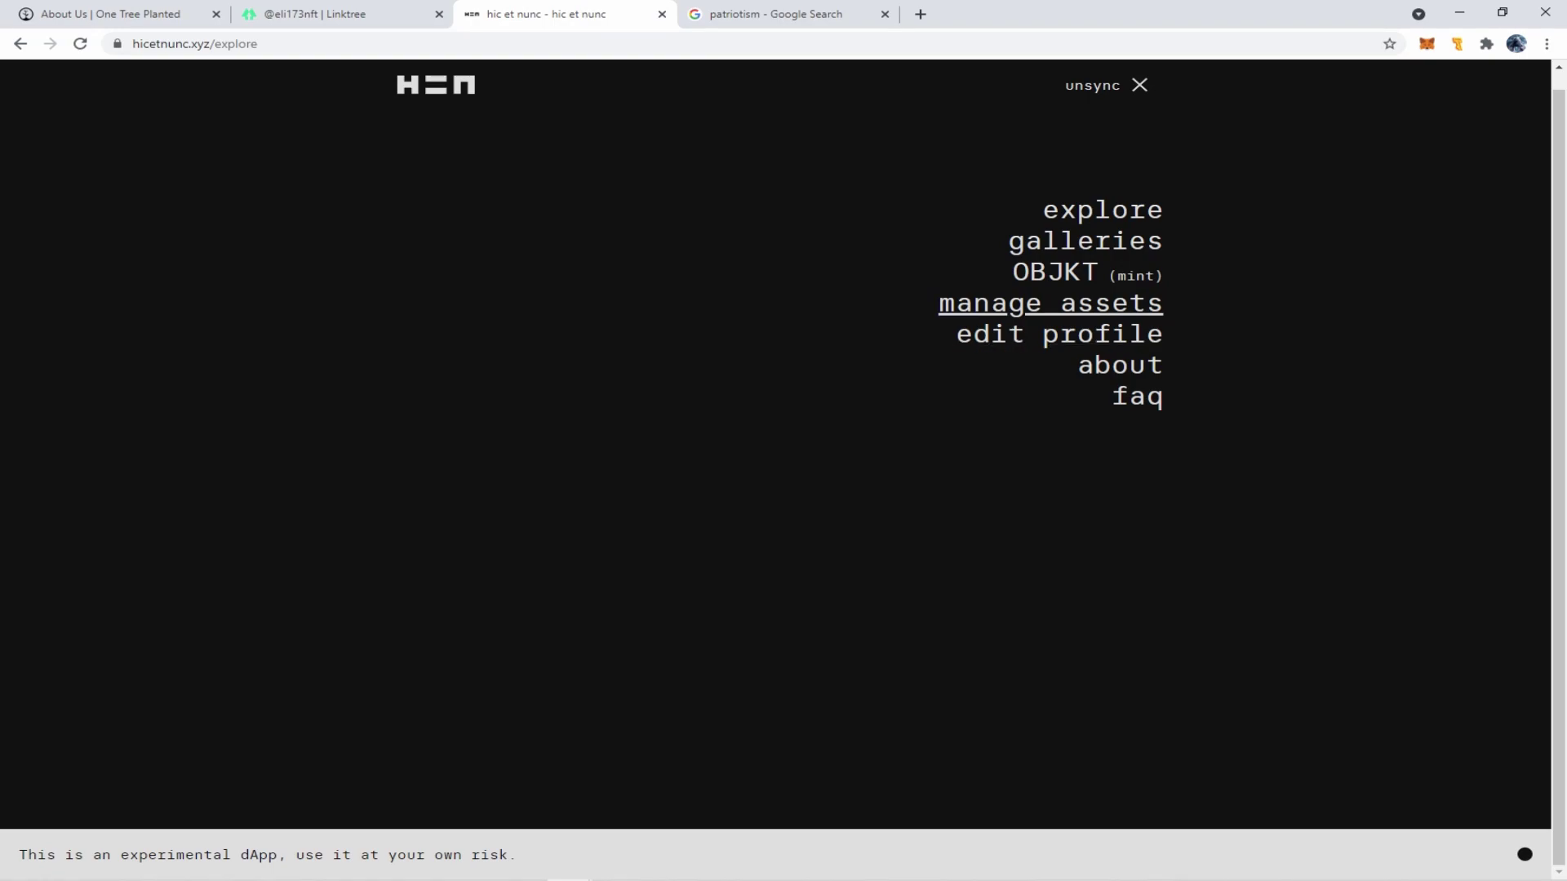
left_click(1050, 304)
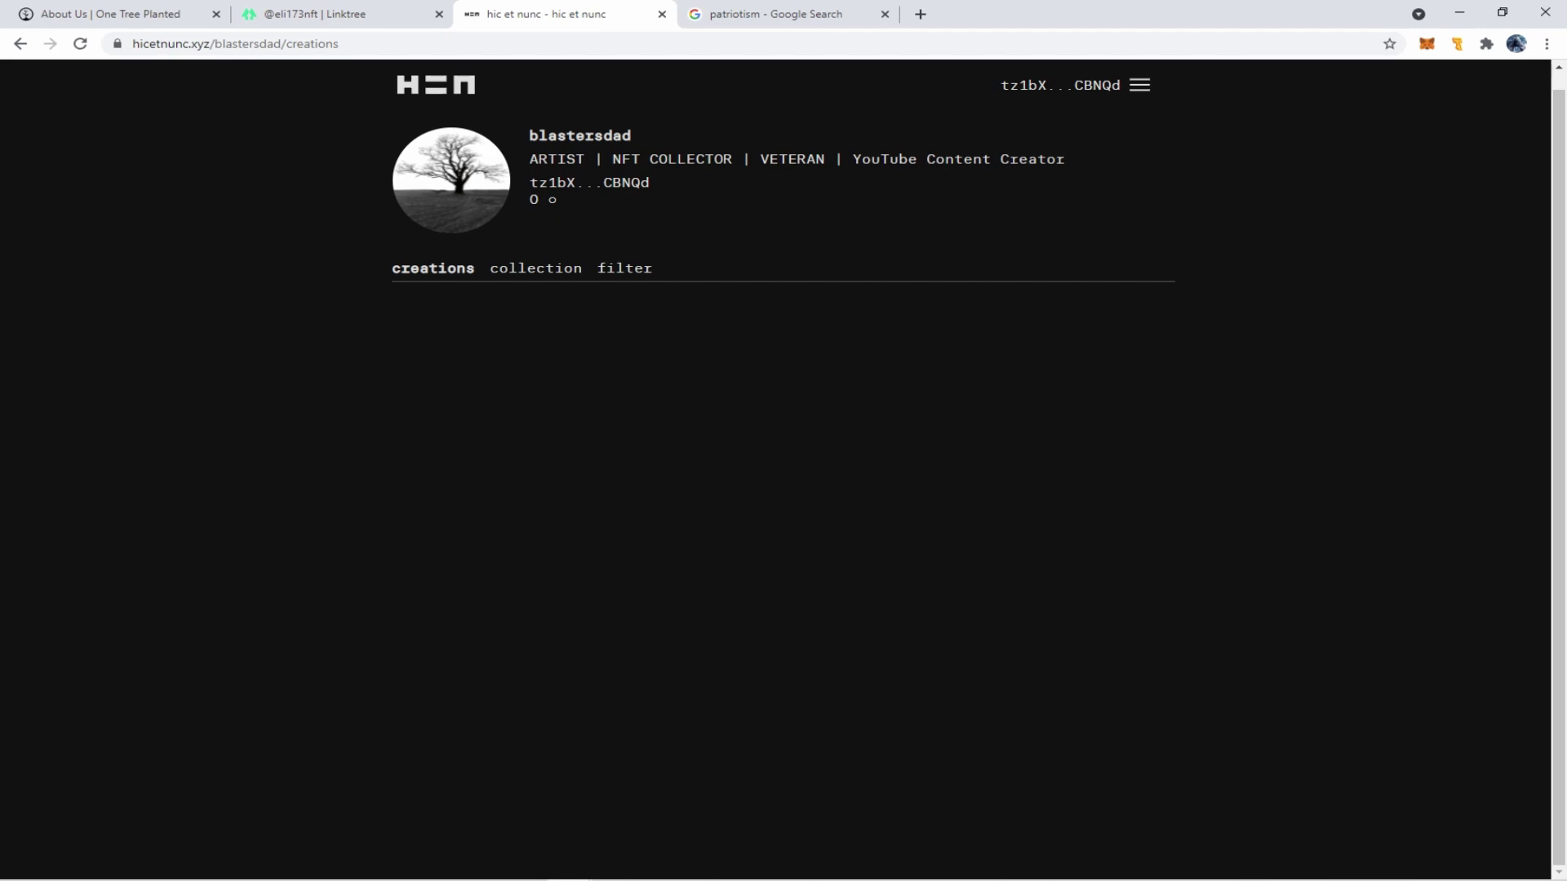
left_click(535, 269)
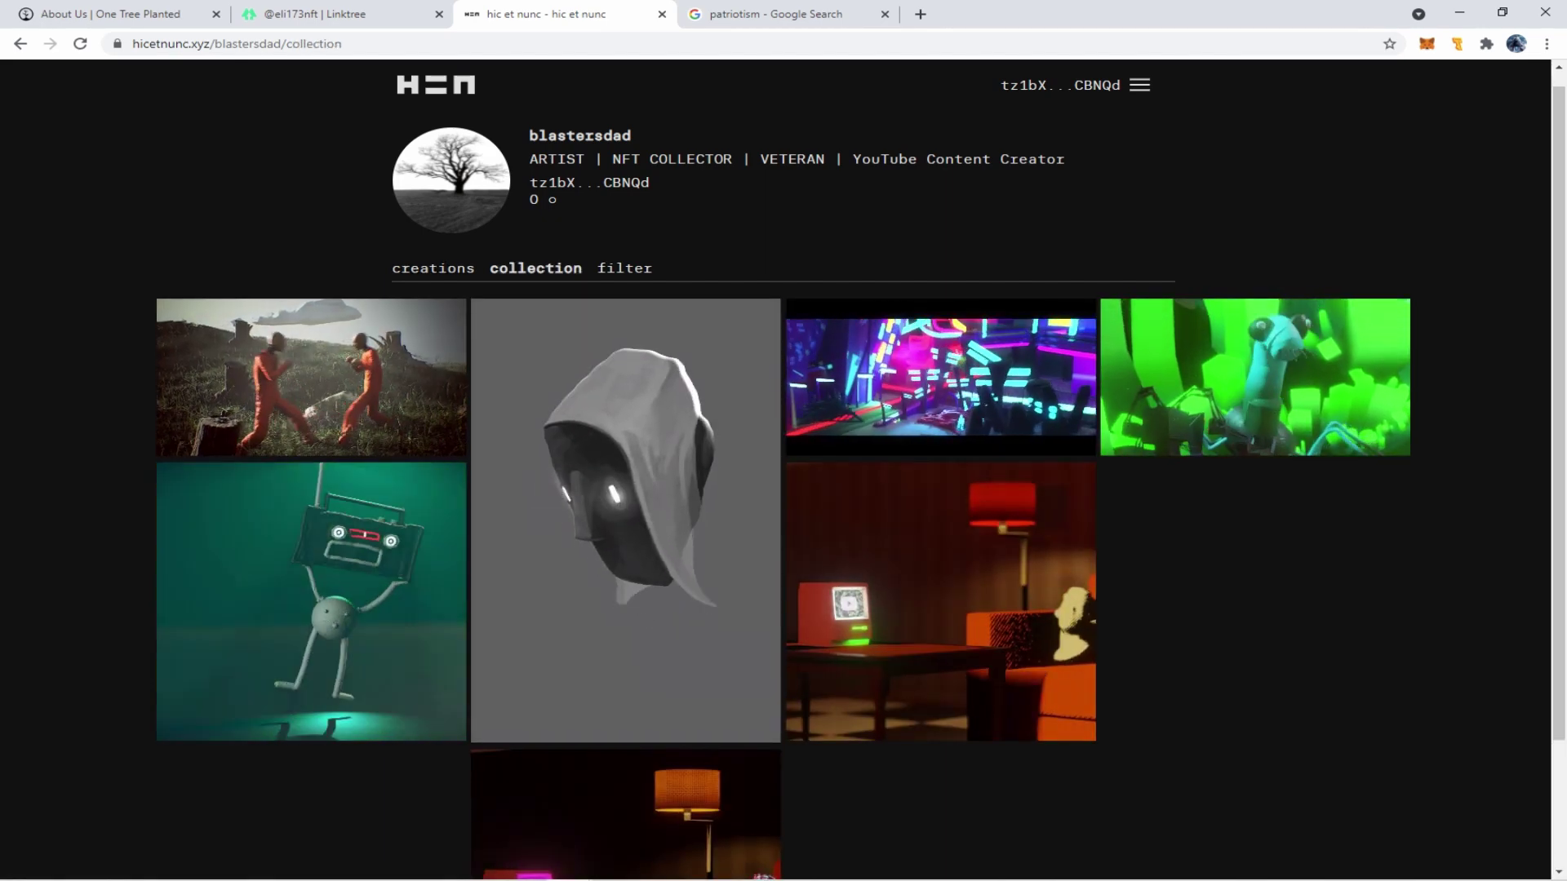
Browse galleries, then explore a random GIF-only feed and open the All American Glitch page
left_click(1139, 85)
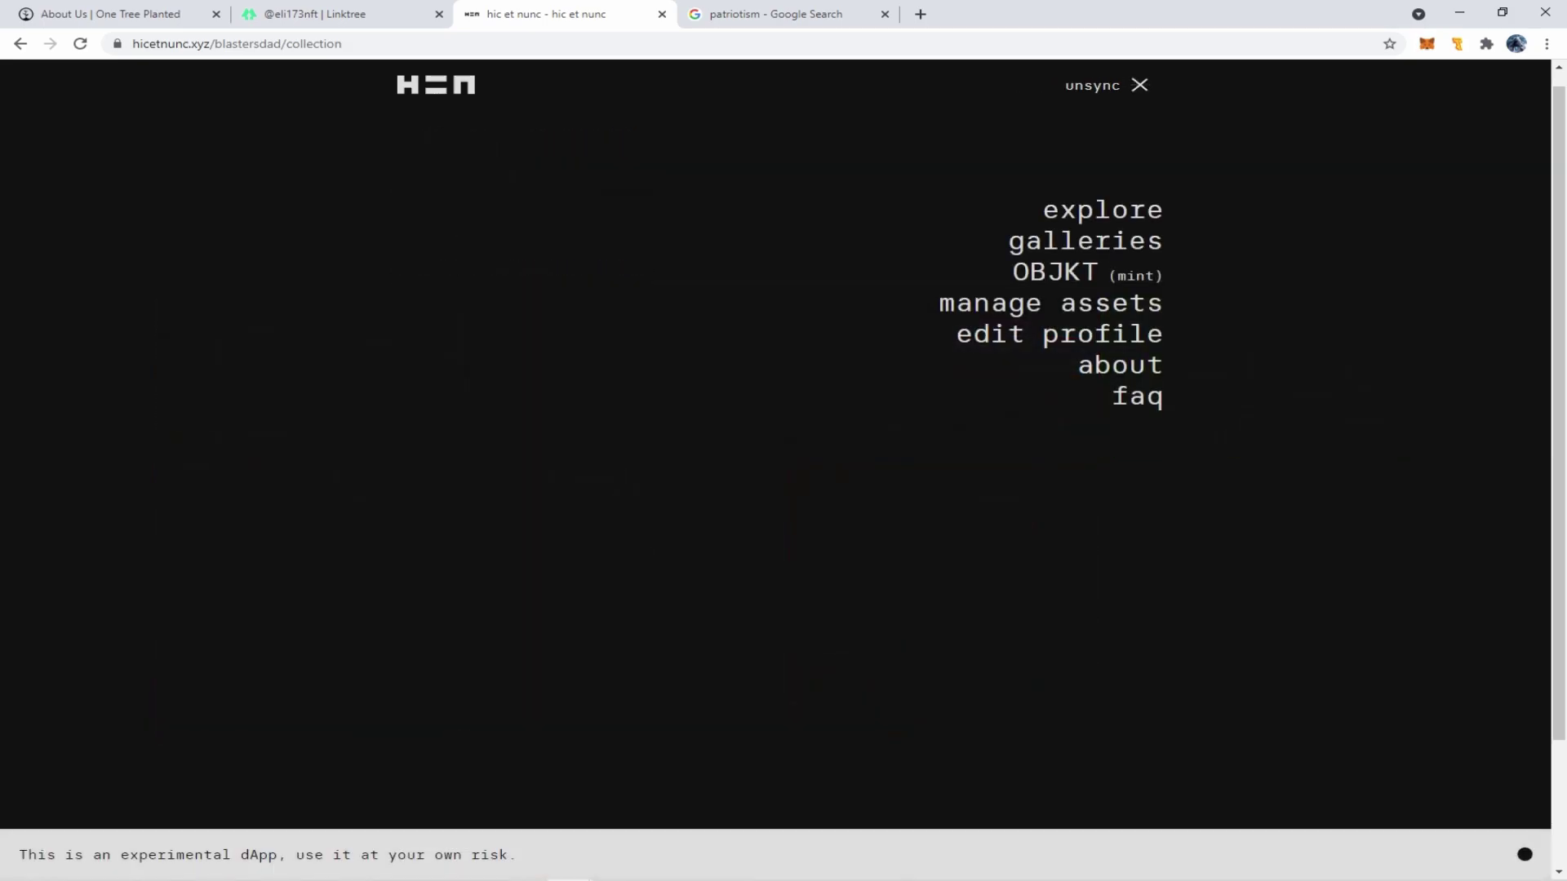
left_click(1085, 242)
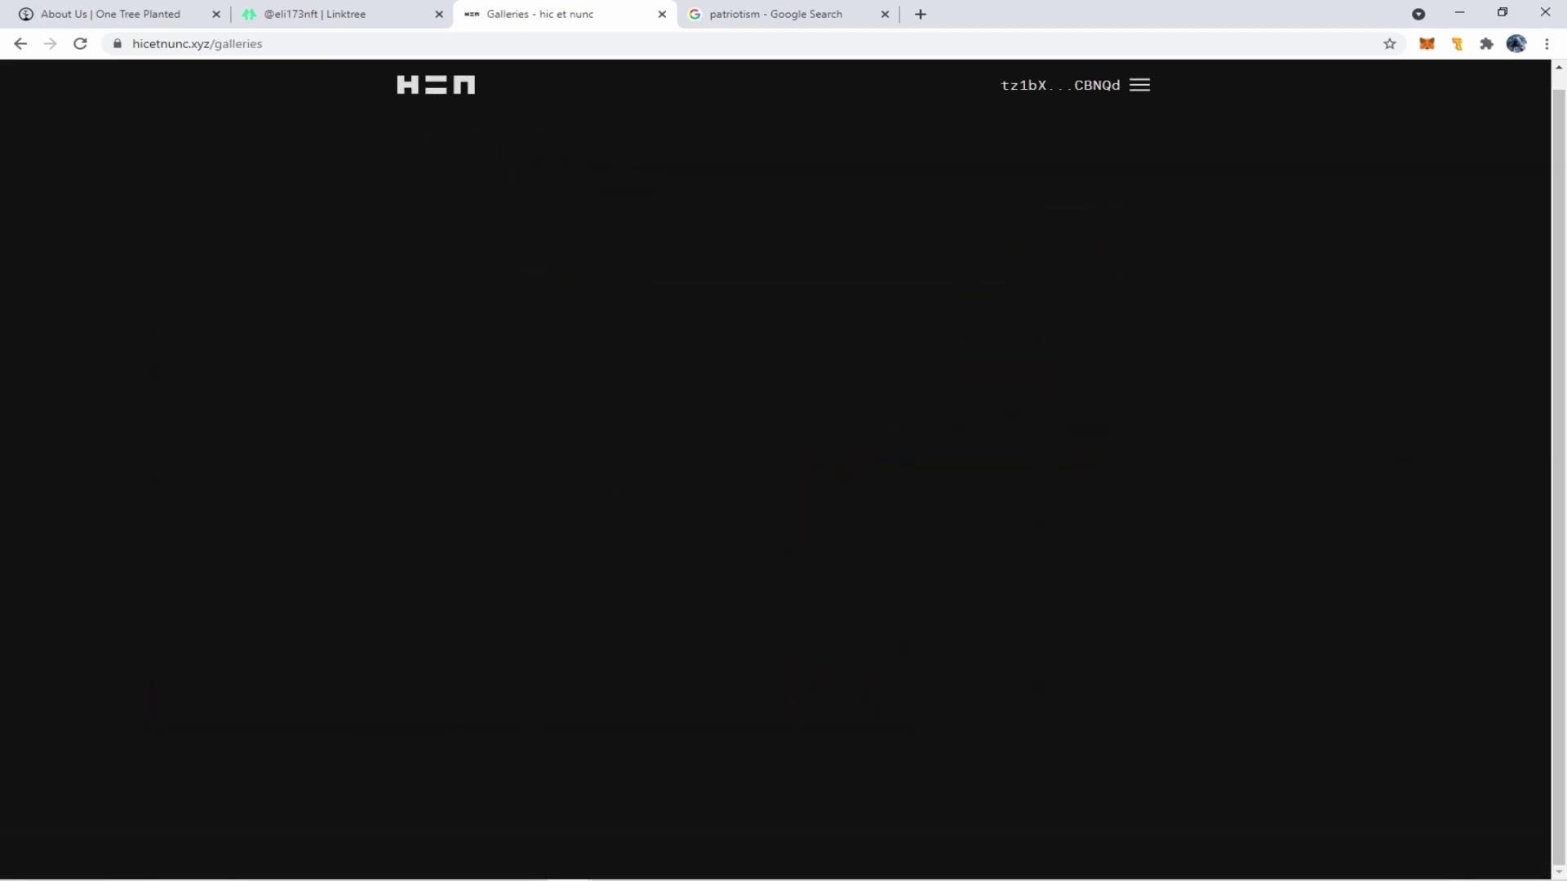
left_click(1139, 84)
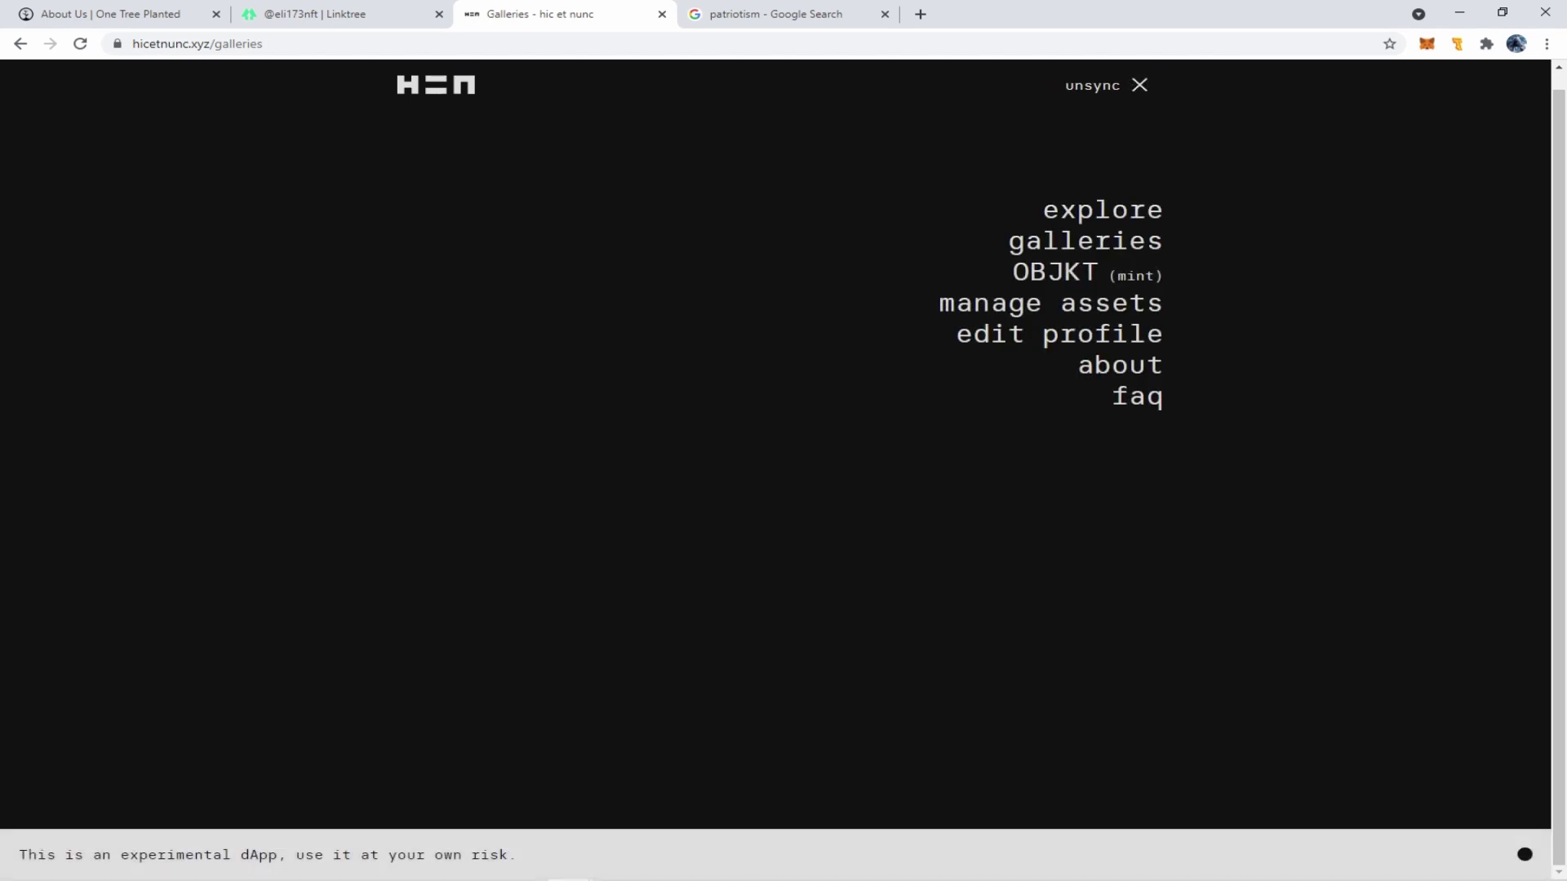
left_click(1105, 208)
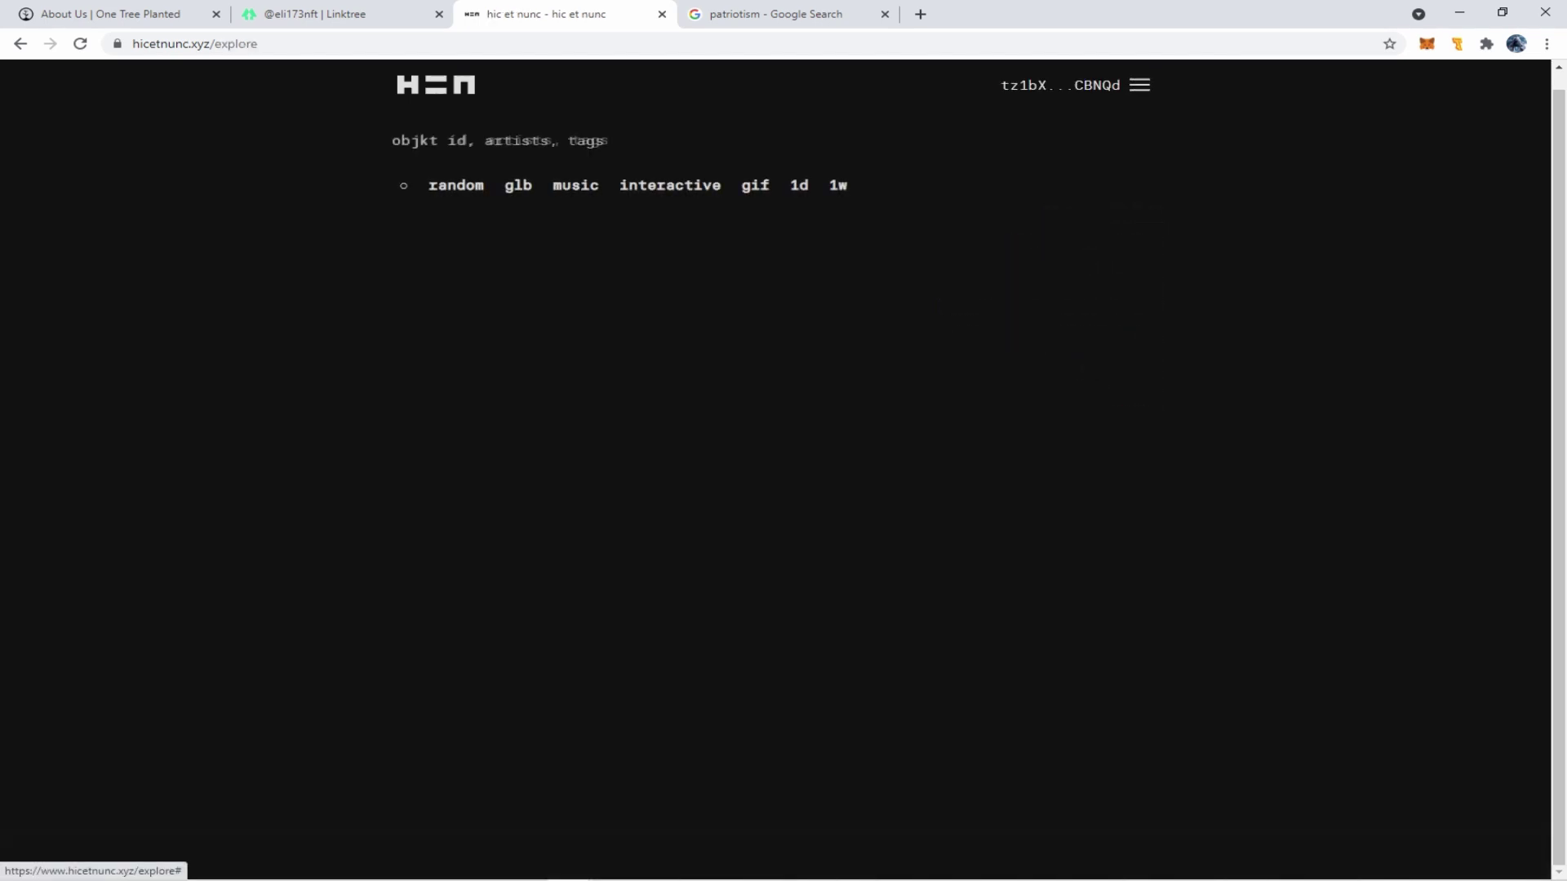
left_click(456, 185)
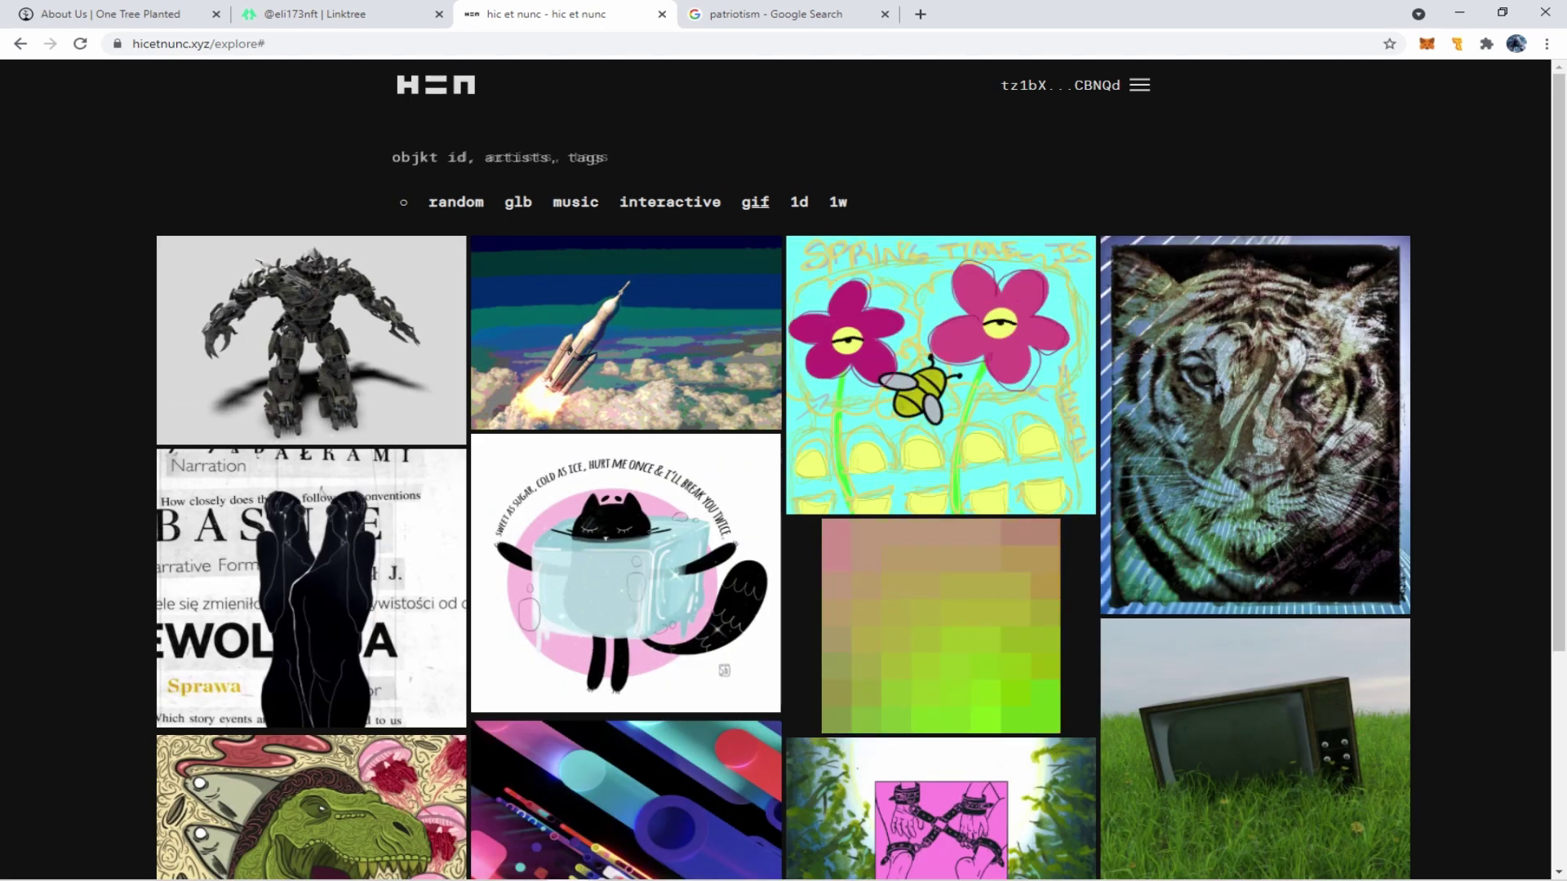
left_click(754, 201)
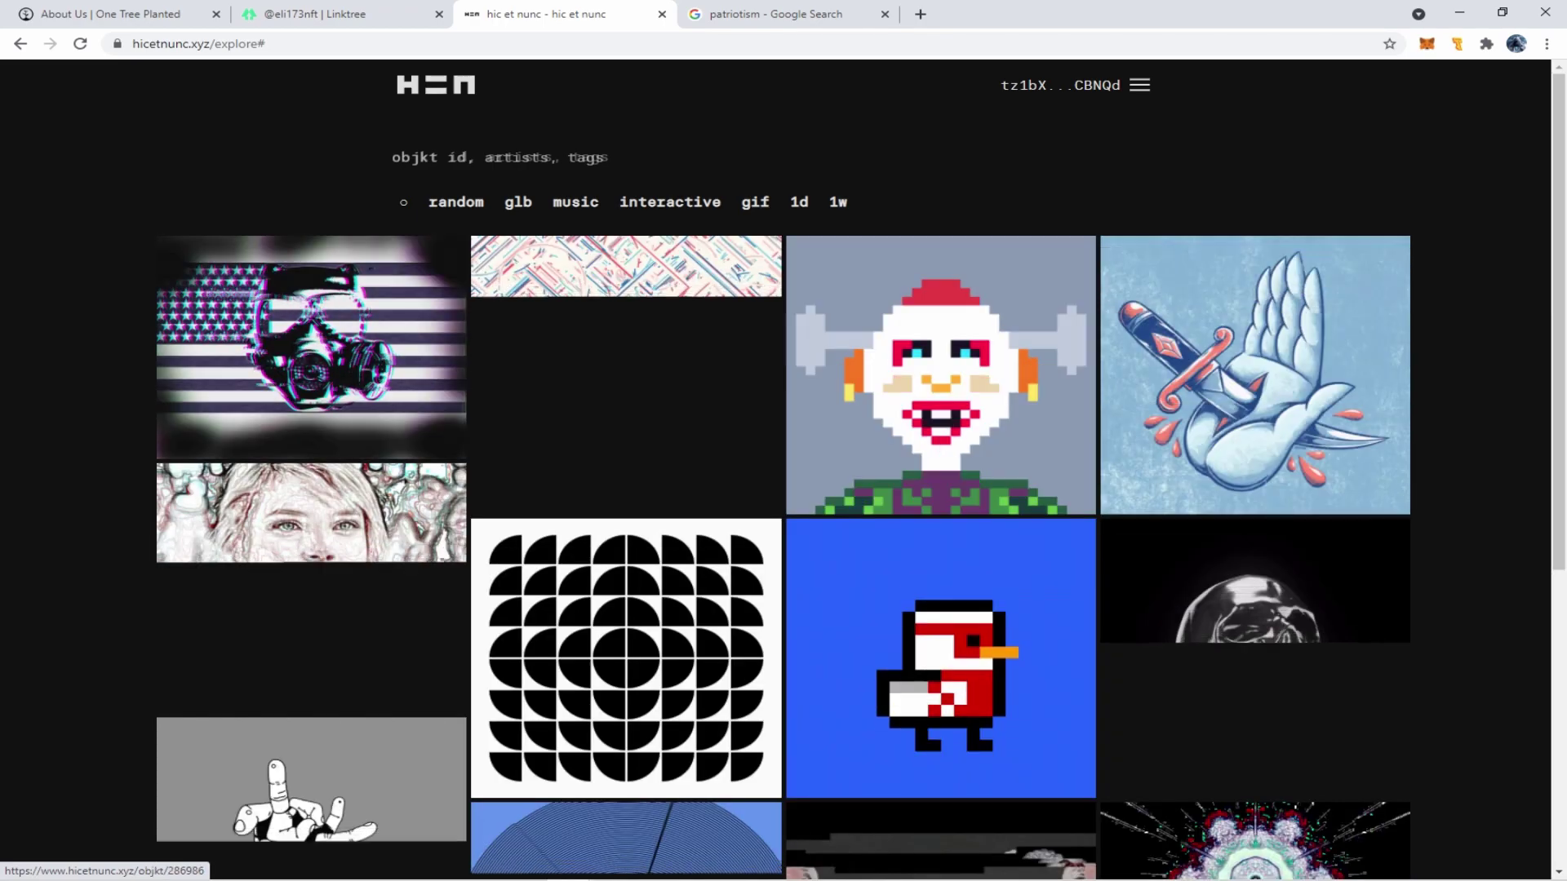
left_click(310, 347)
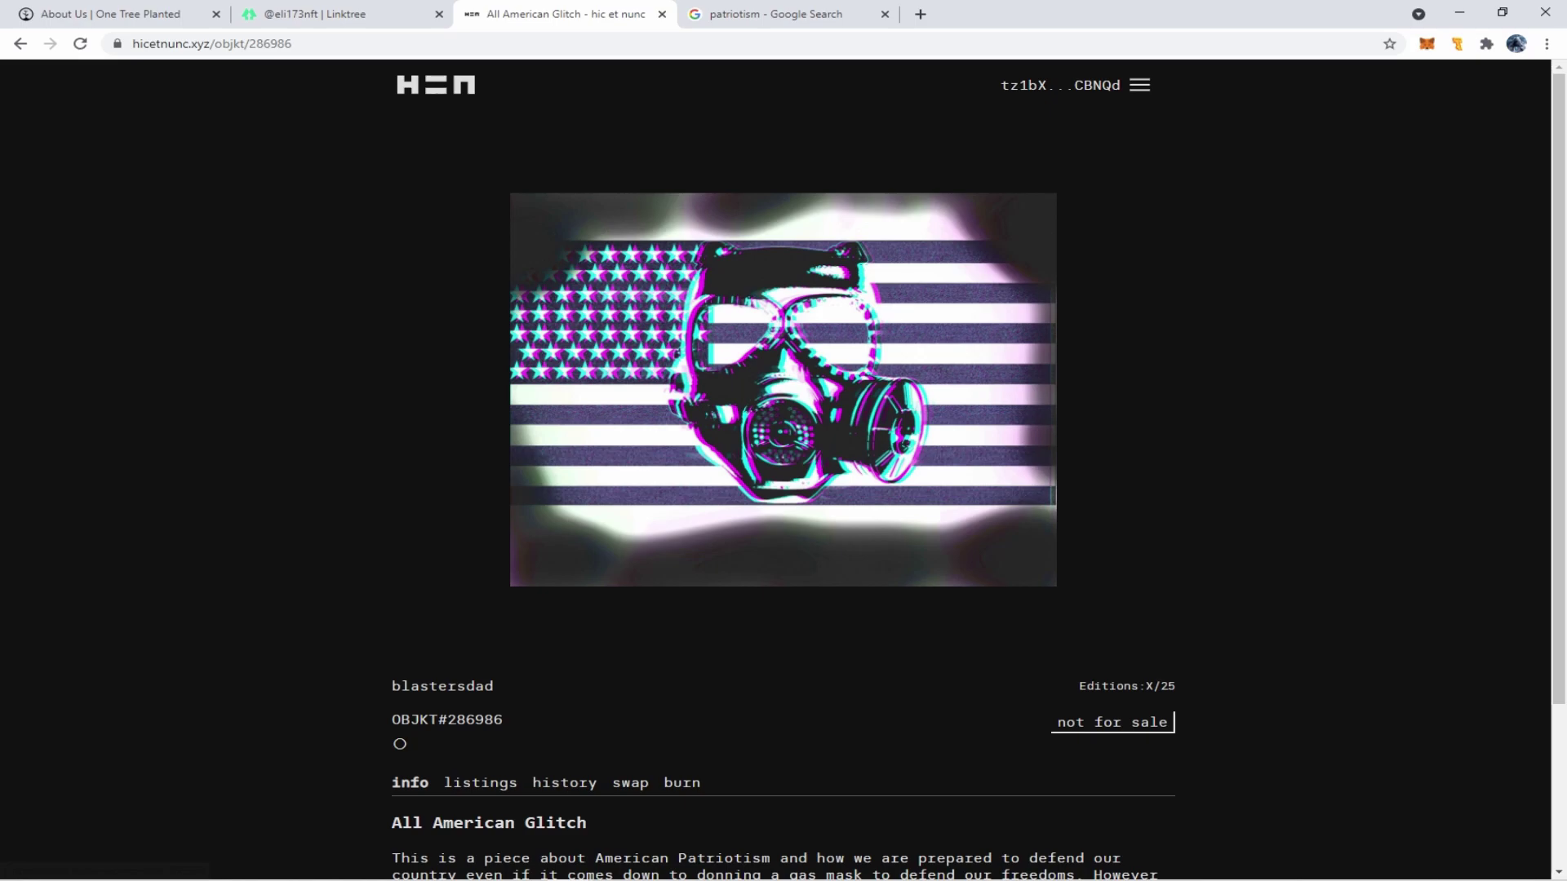
In the swap form, set quantity 15 and price 2 tez per OBJKT
left_click(630, 782)
scroll(783, 490, "down", 2)
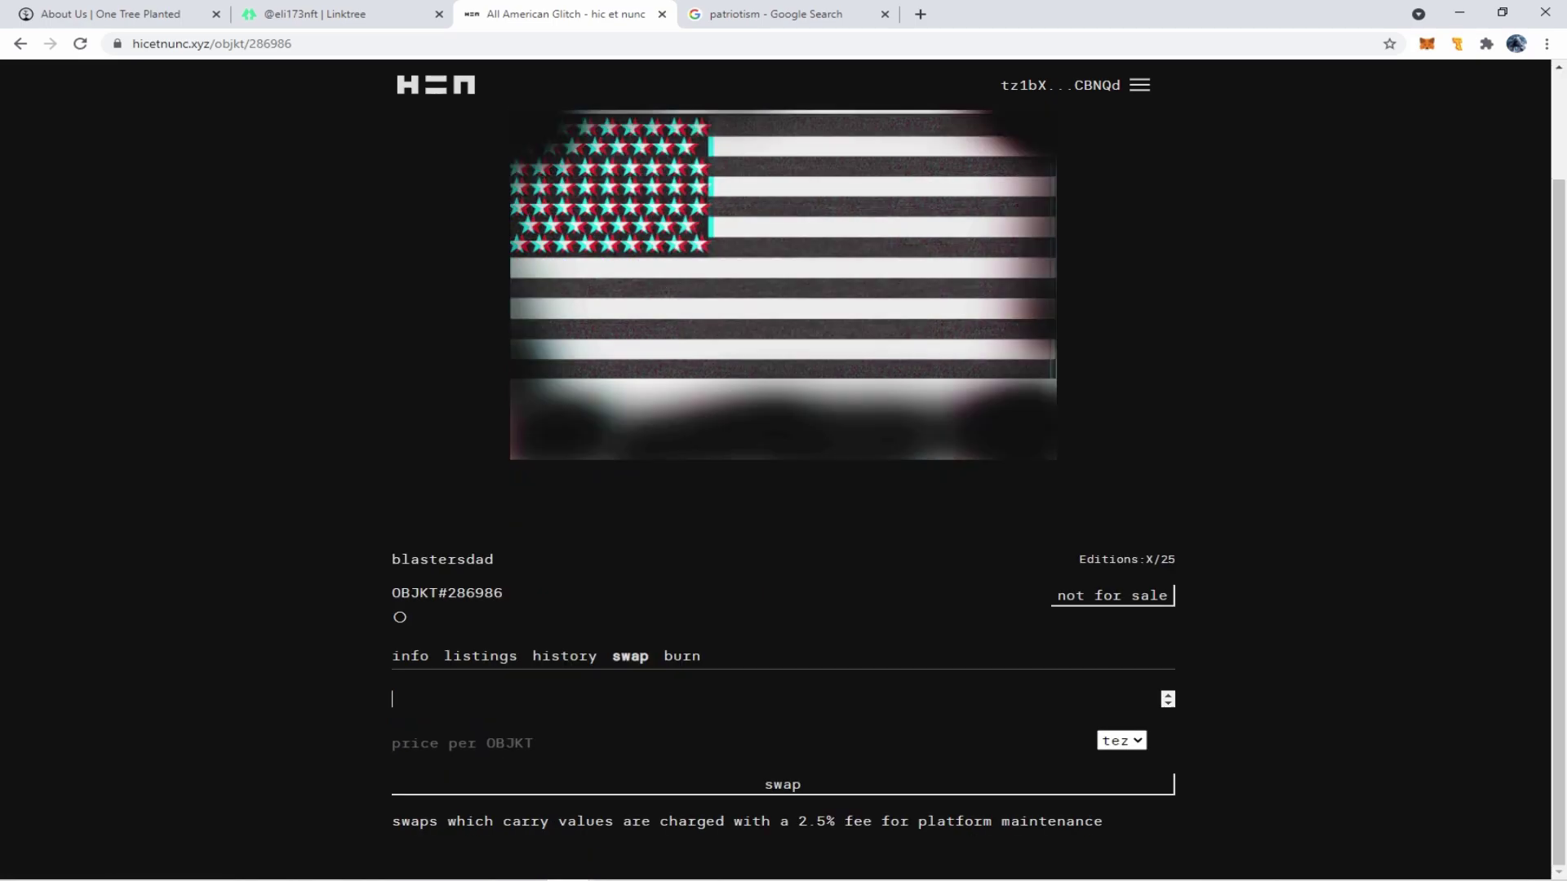
type("10")
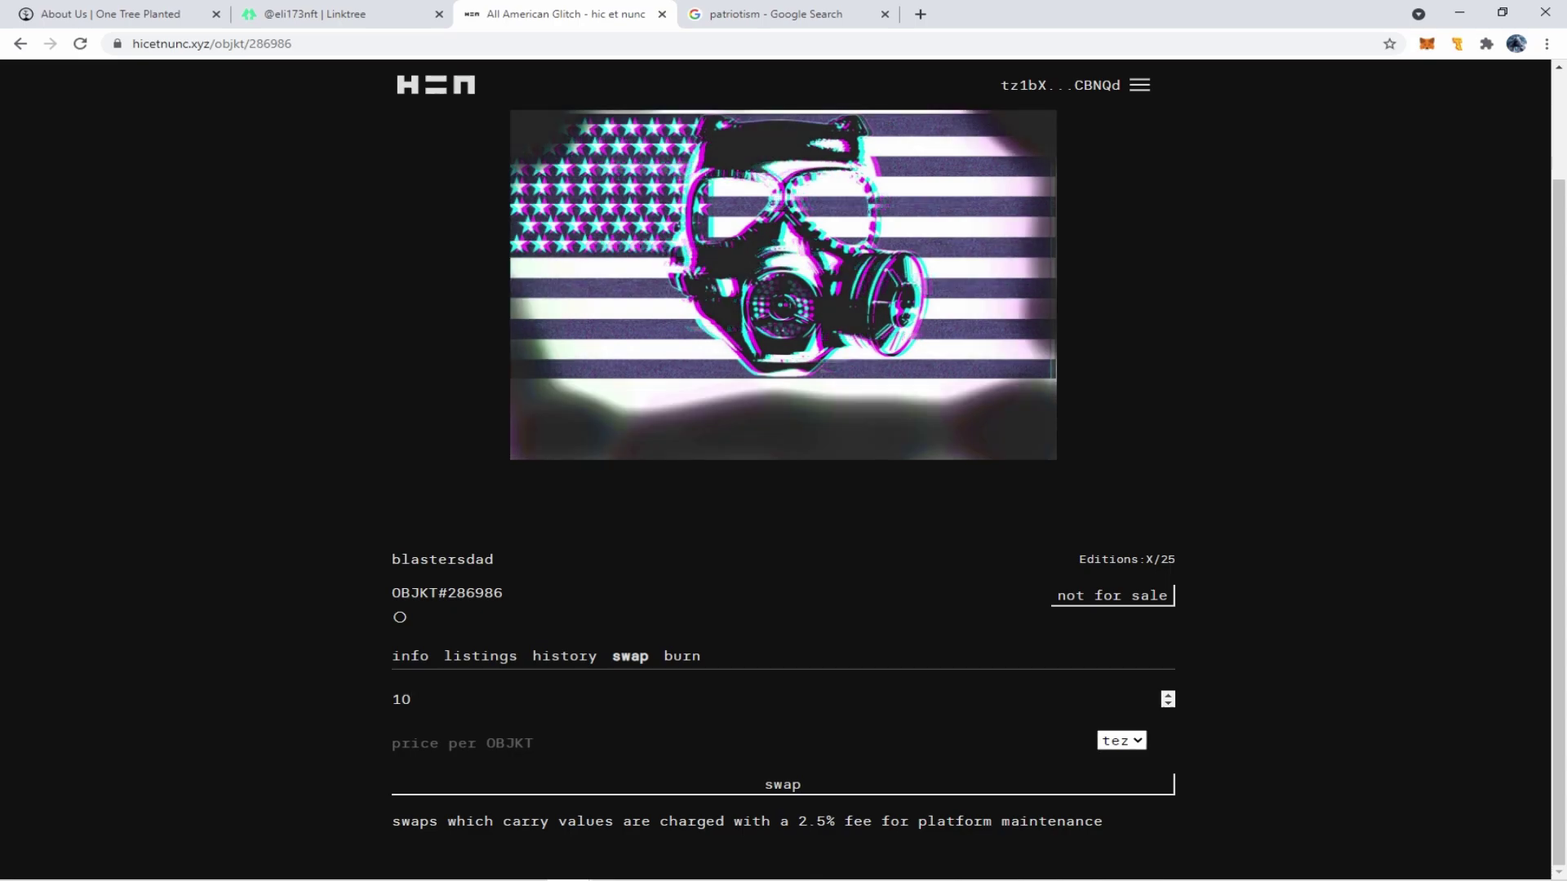
left_click(457, 742)
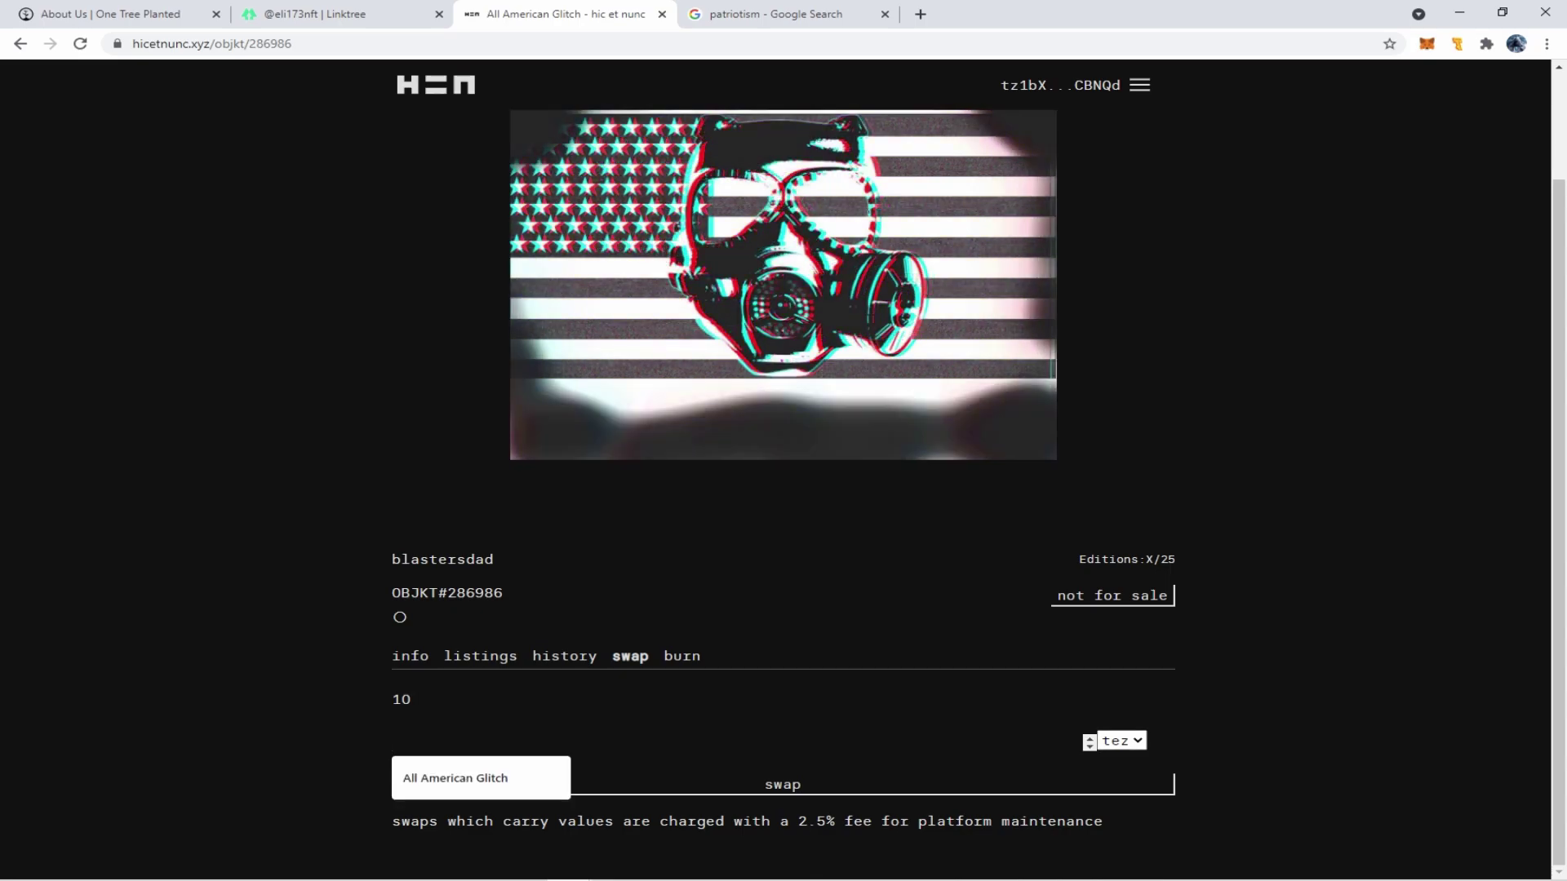
type("2")
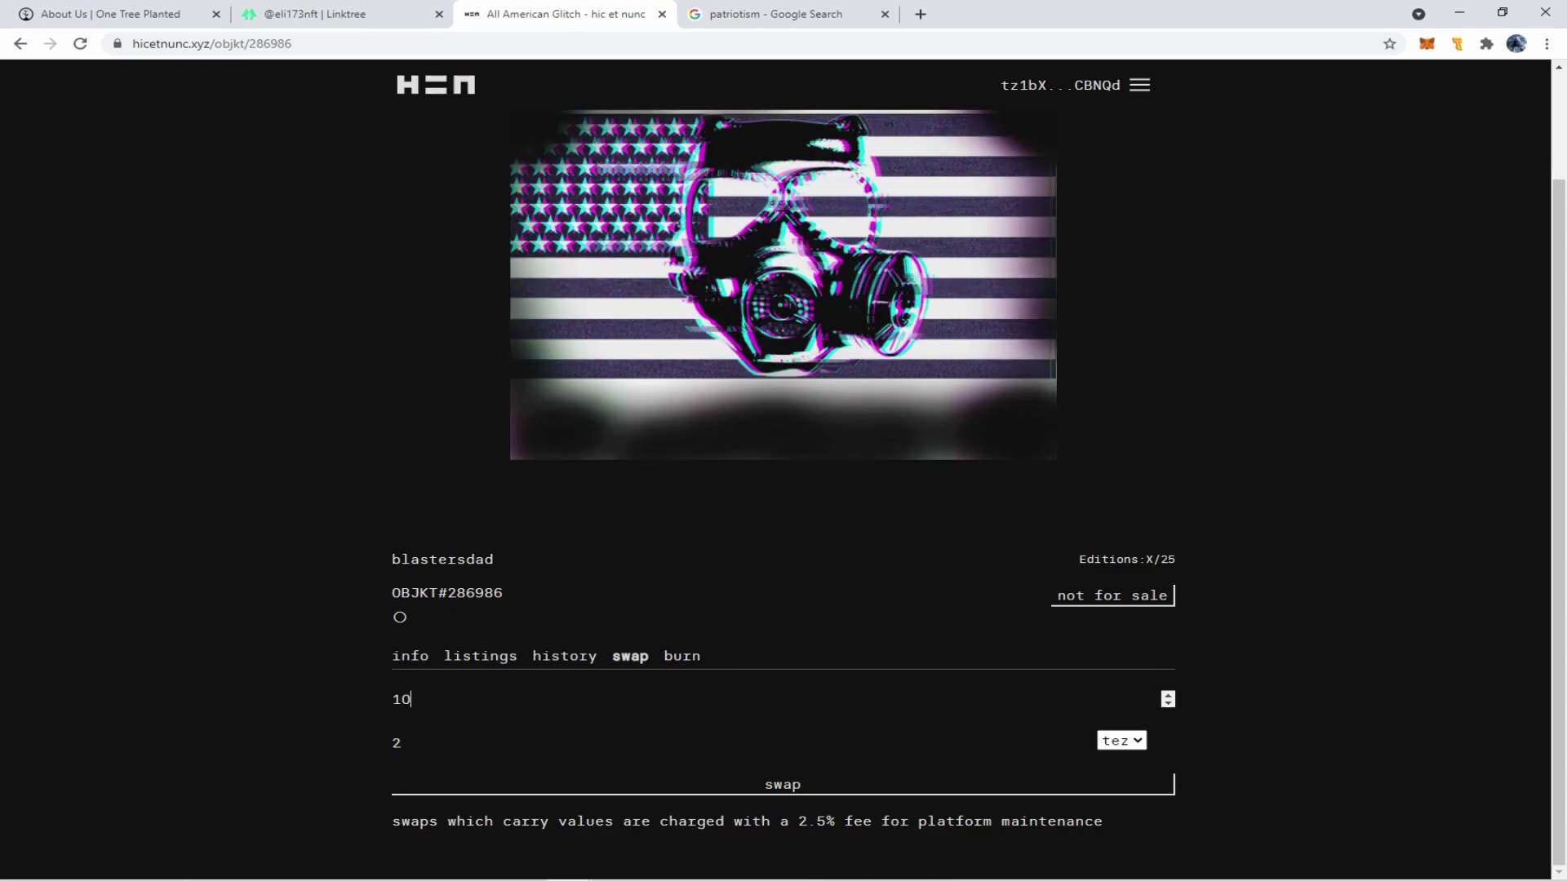
key("BackSpace")
type("5")
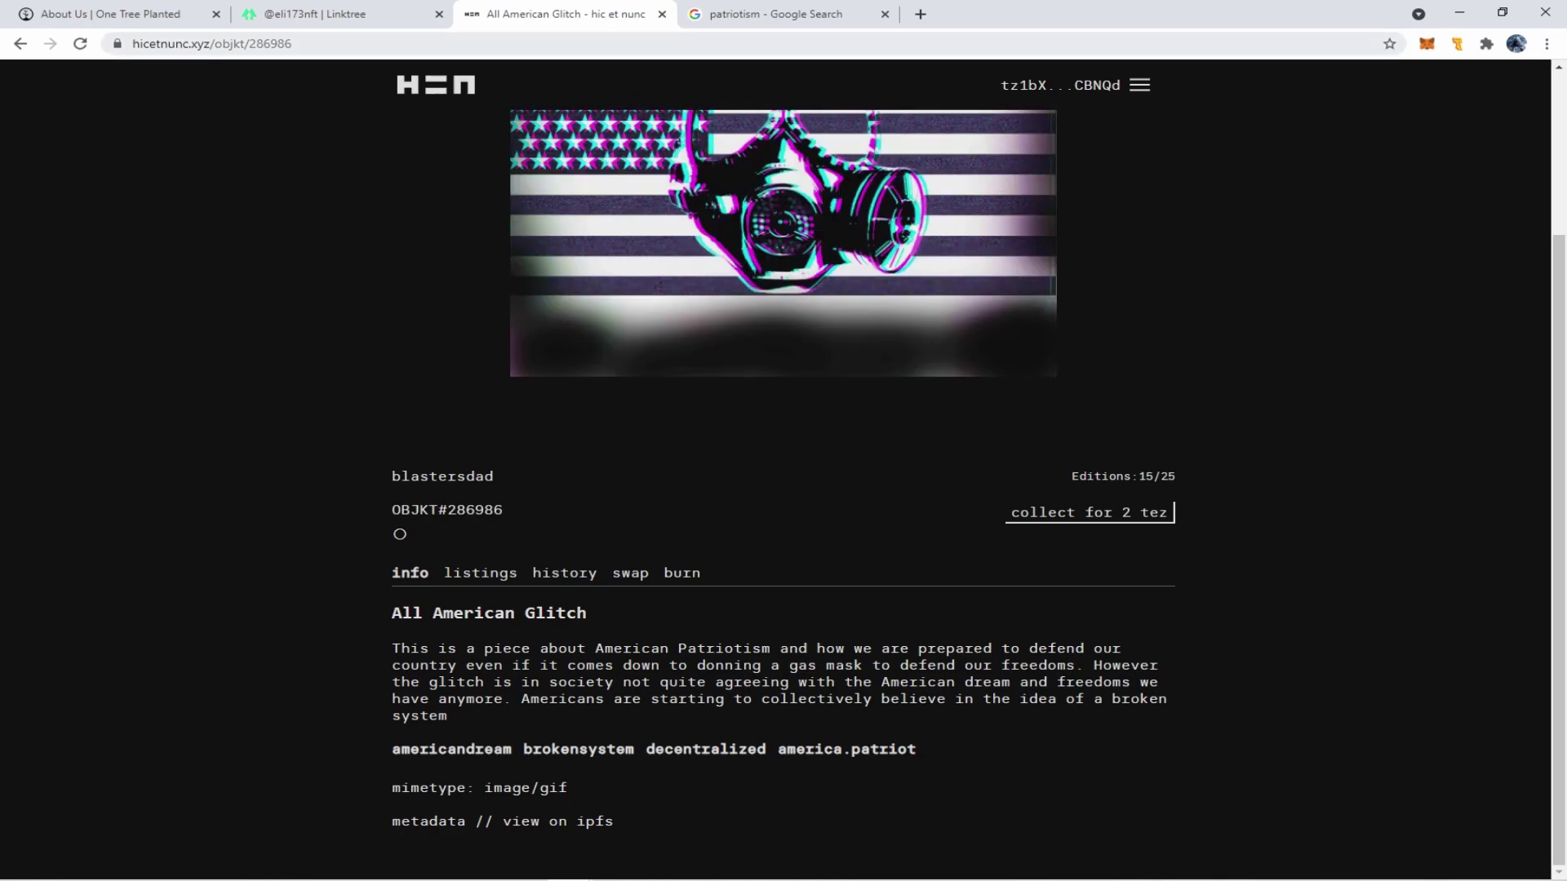
Copy the OBJKT#286986 page URL from the address bar and scroll back to the top
key("ctrl+l")
right_click(141, 42)
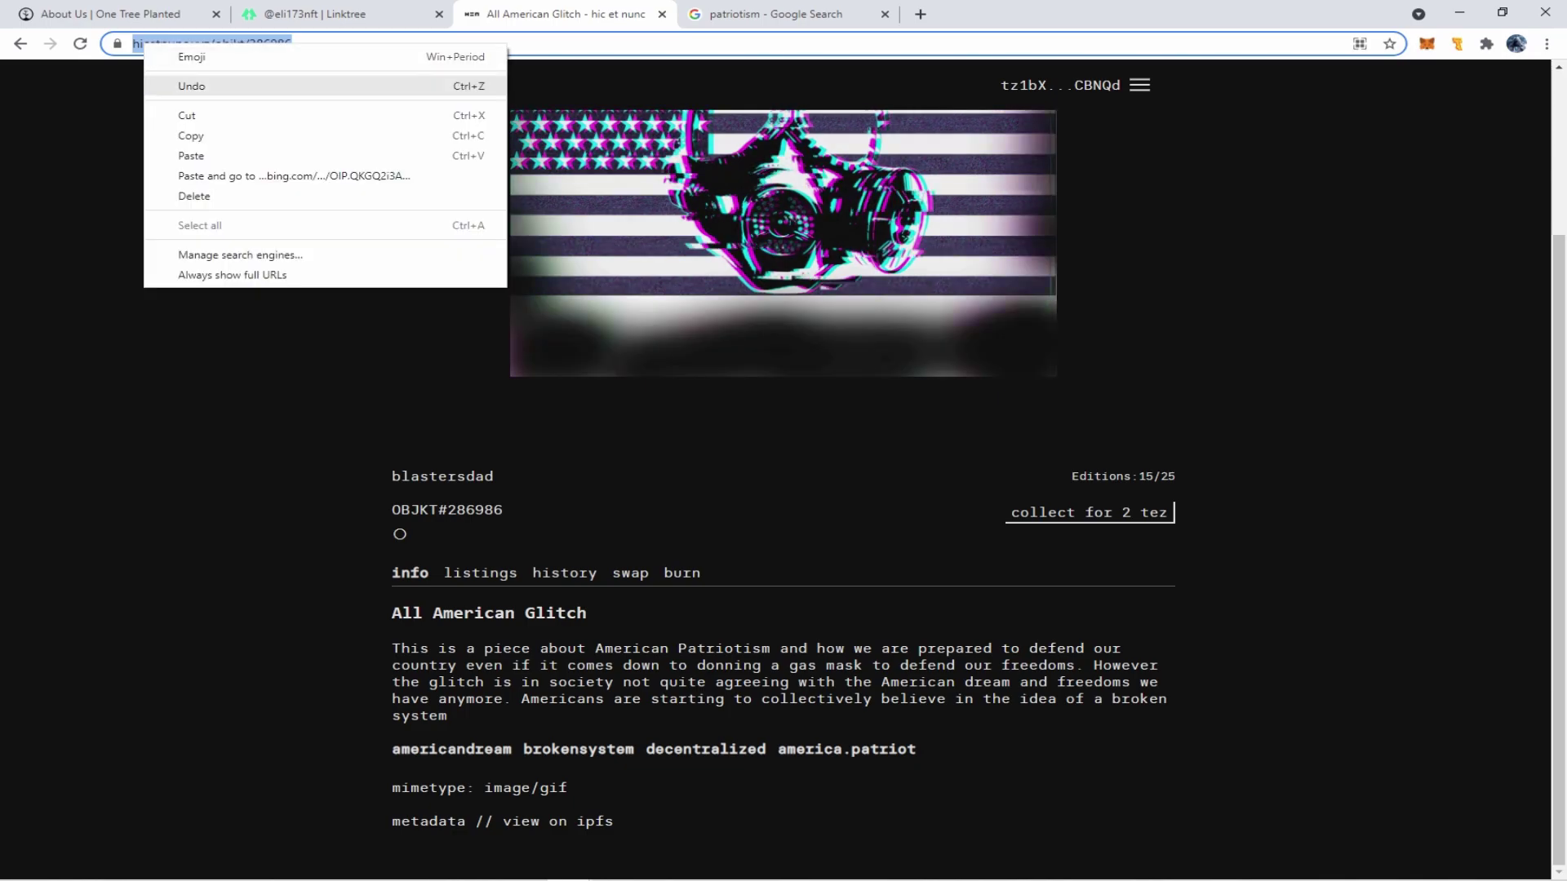
left_click(171, 136)
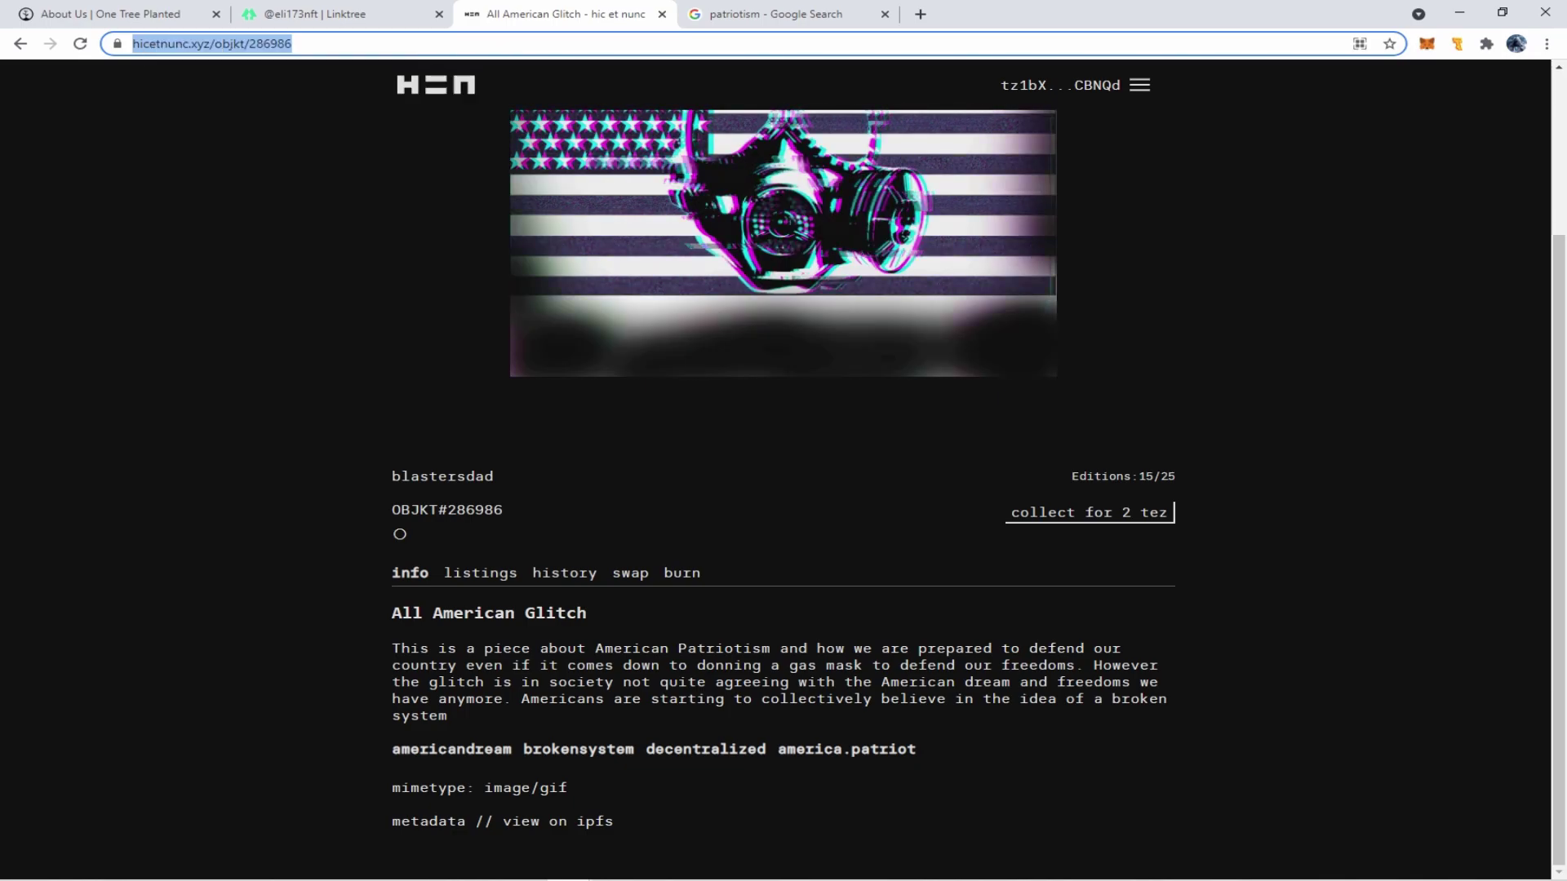
key("alt+Tab")
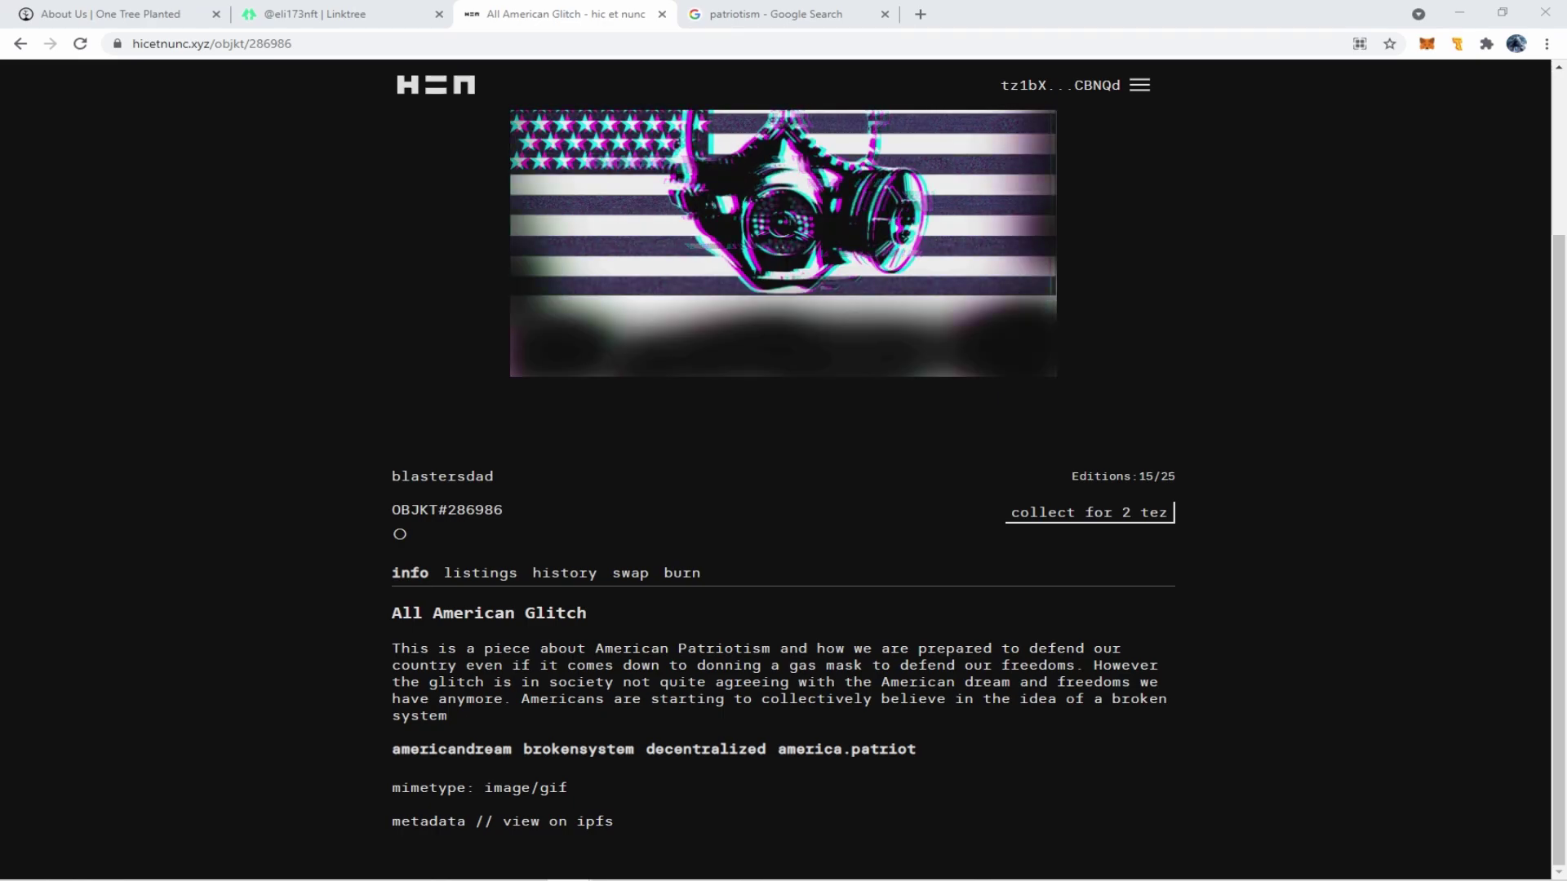
scroll(783, 441, "up", 3)
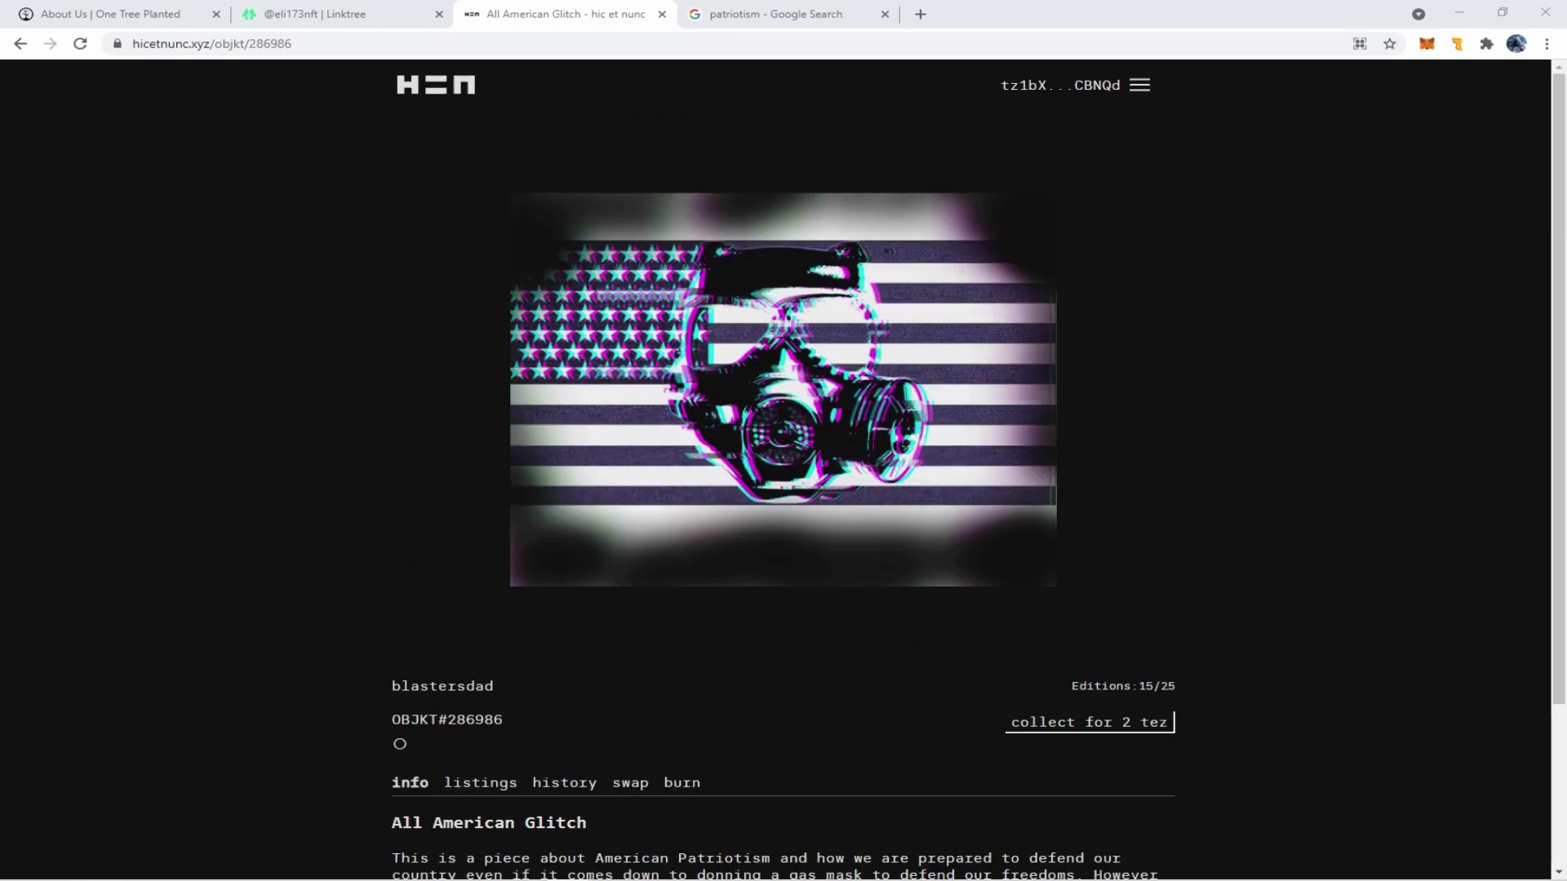